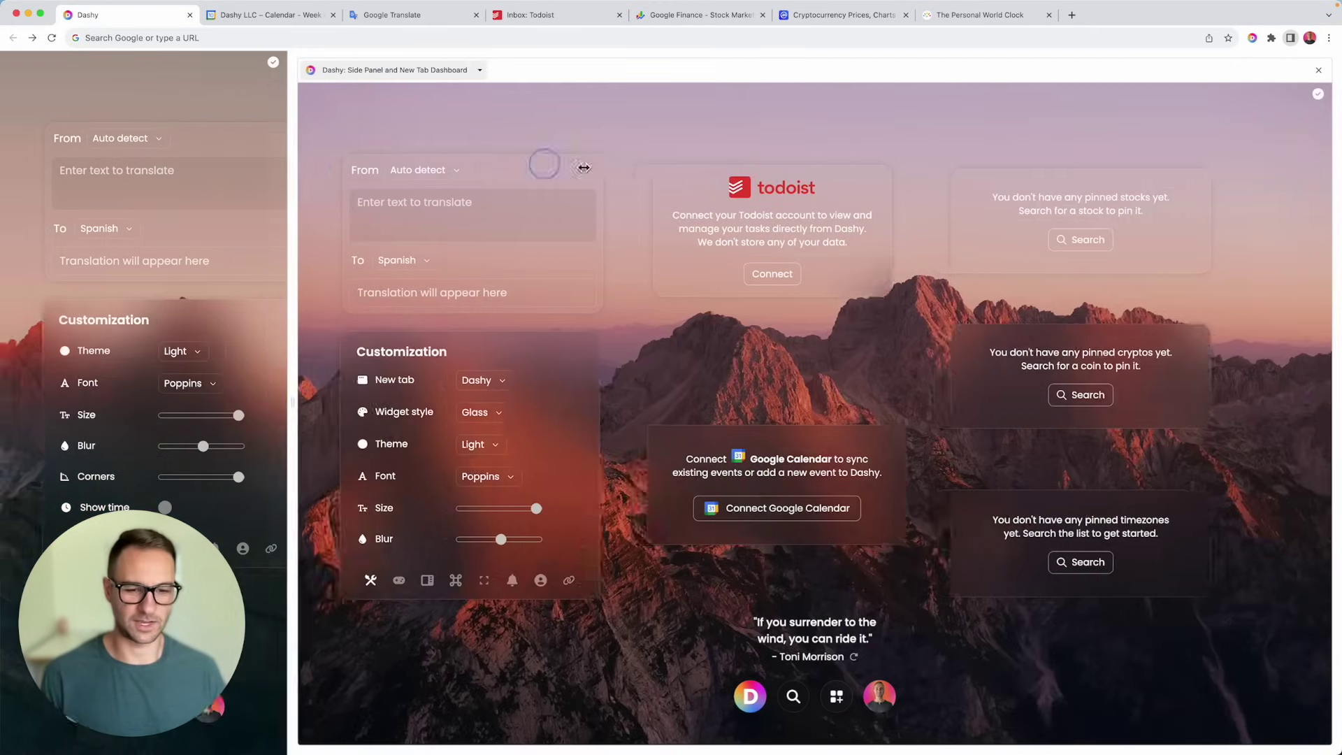
Drag the side panel's edge right so the Dashy dashboard fills most of the window
left_click_drag(584, 168, 1015, 197)
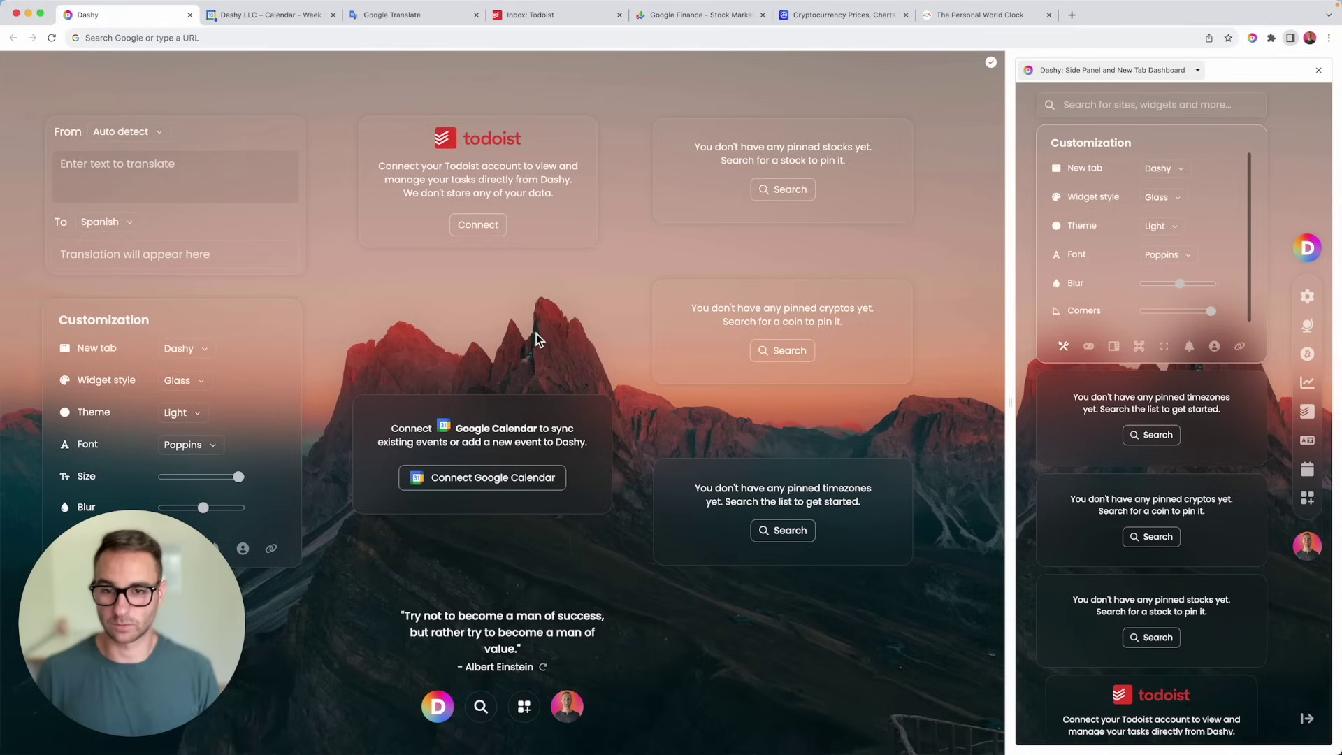
Shift the Todoist widget up and the Stocks widget lower, then bring up the Google Calendar tab
mouse_move(543, 235)
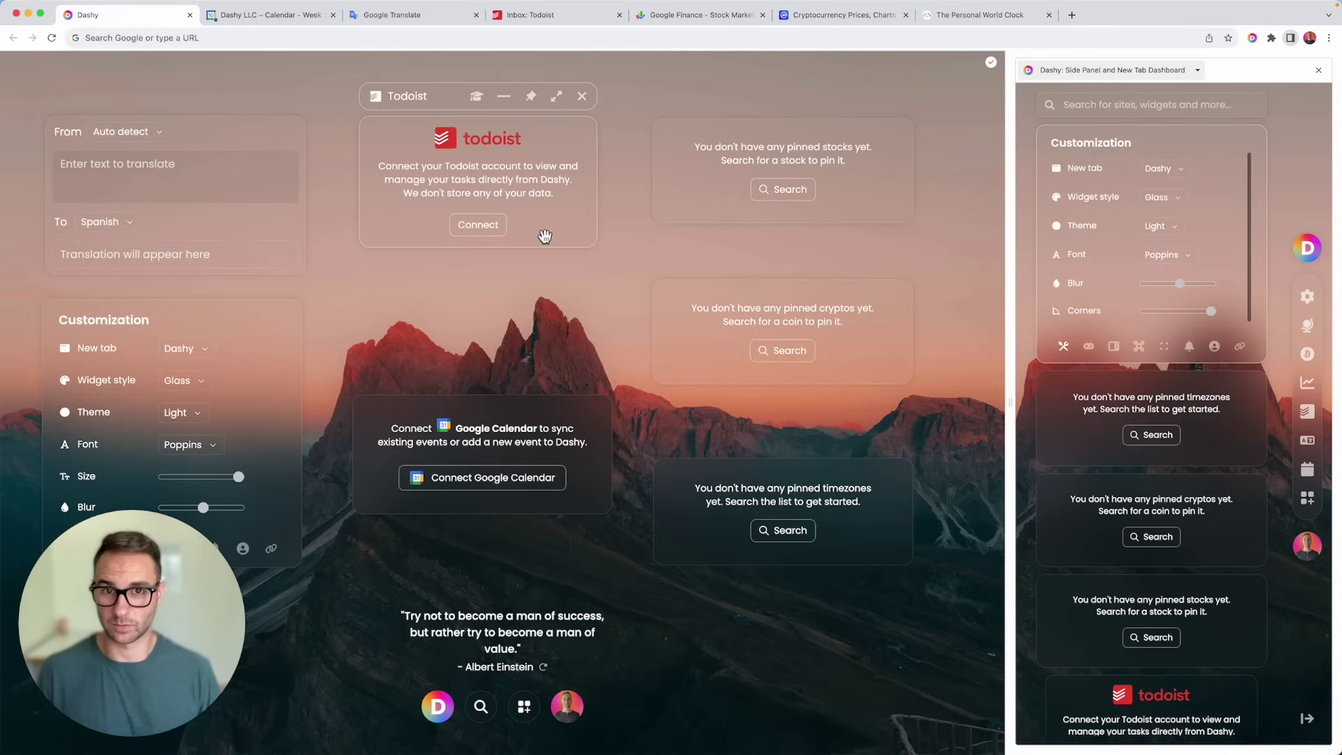
mouse_move(545, 236)
left_mouse_down()
mouse_move(541, 330)
mouse_move(544, 228)
left_mouse_up()
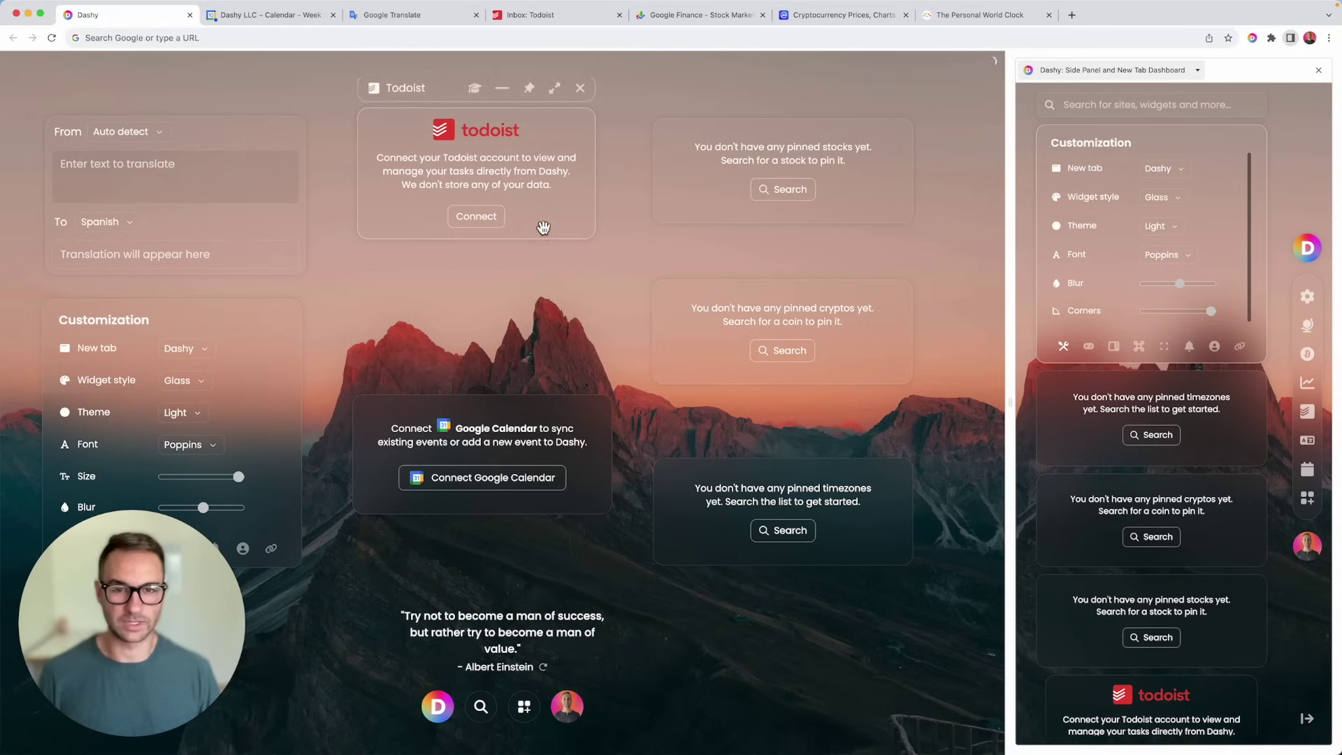
left_click_drag(674, 203, 651, 217)
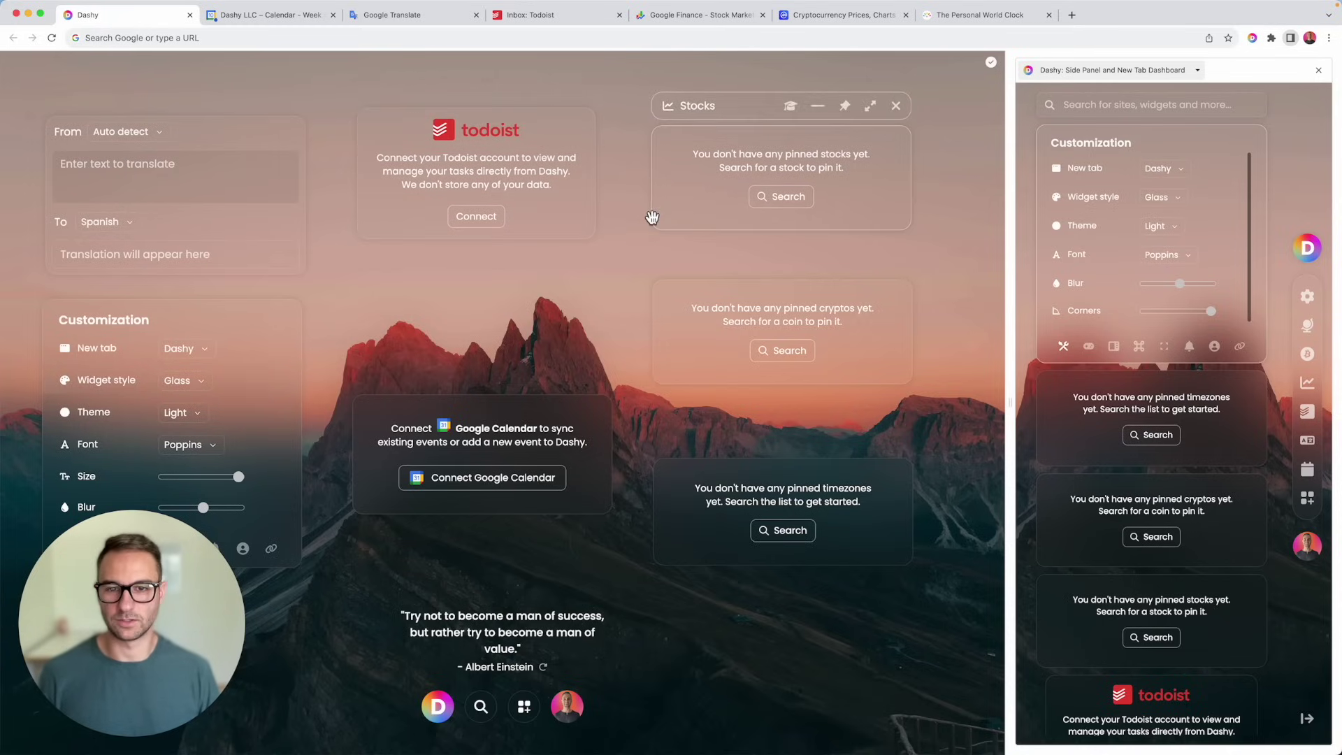
mouse_move(563, 228)
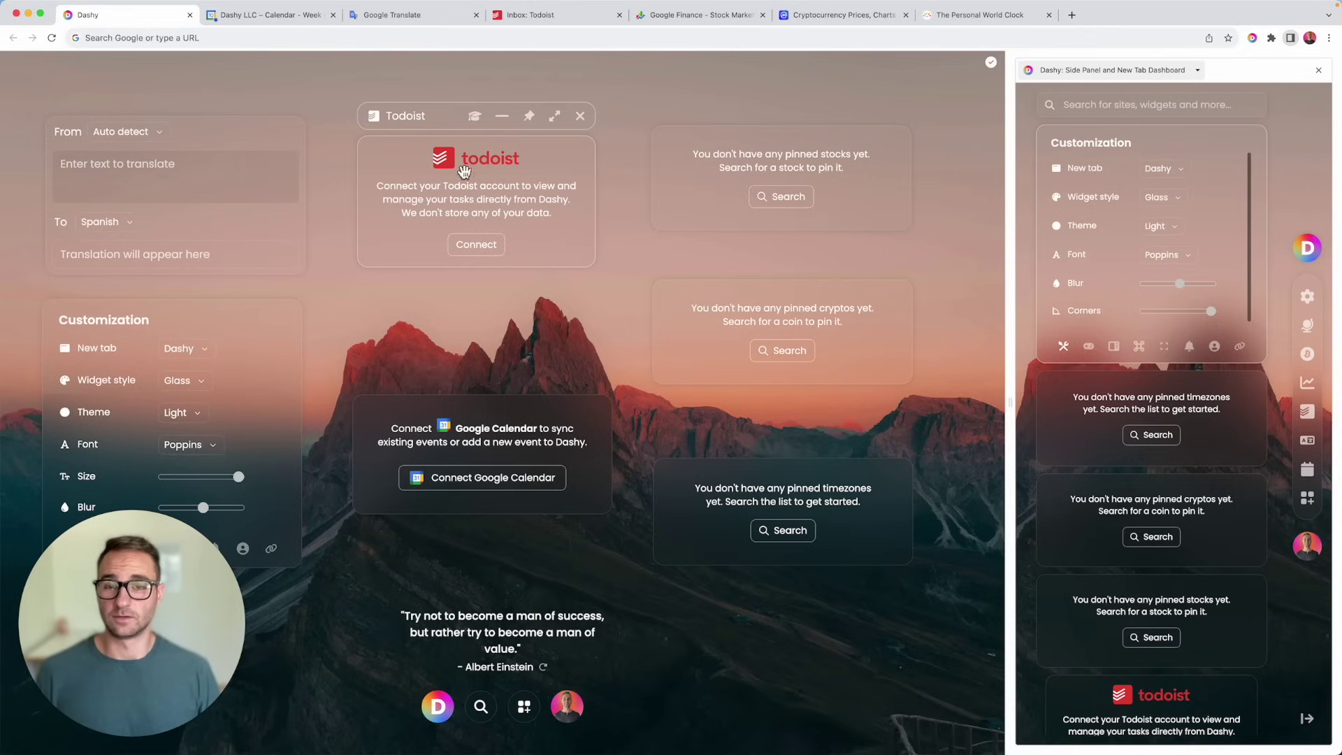
left_click(251, 20)
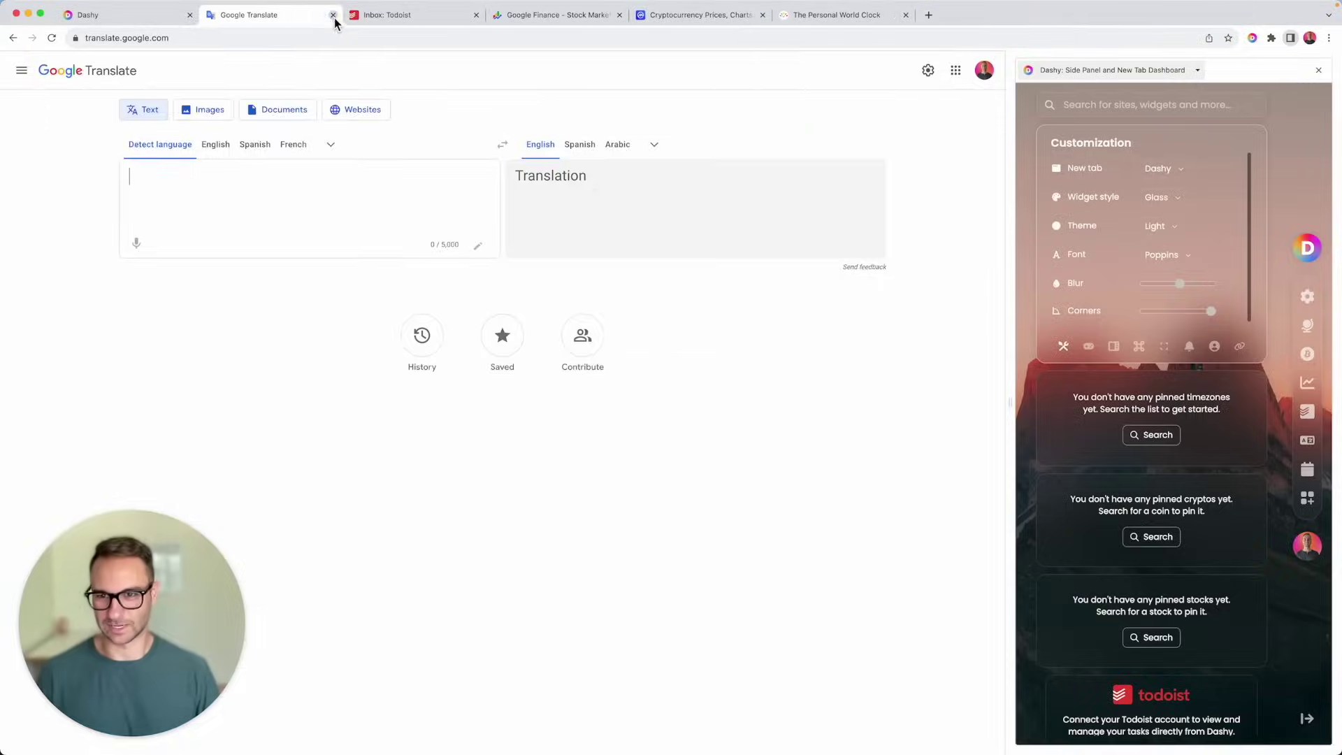
Connect Google Calendar, allow Dashy access, and refresh the widget to list today's meetings
left_click(177, 17)
mouse_move(475, 483)
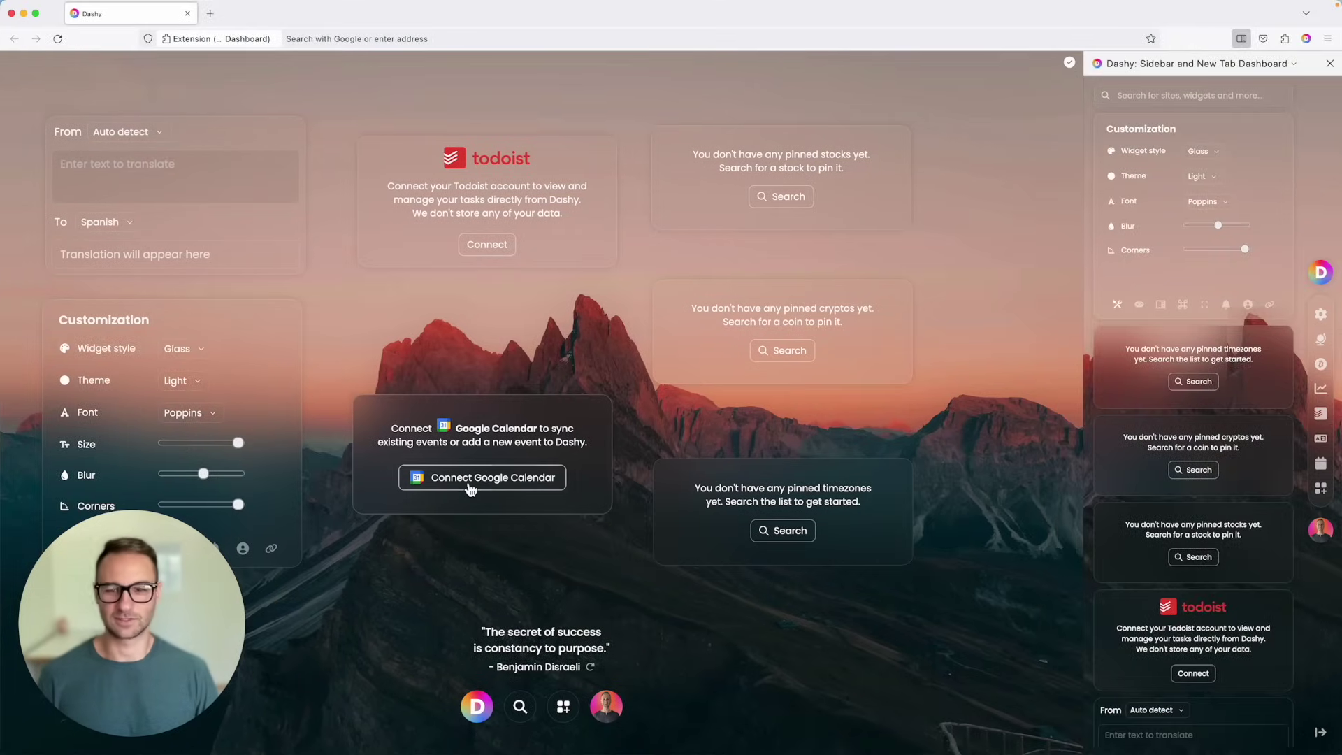
left_click(483, 478)
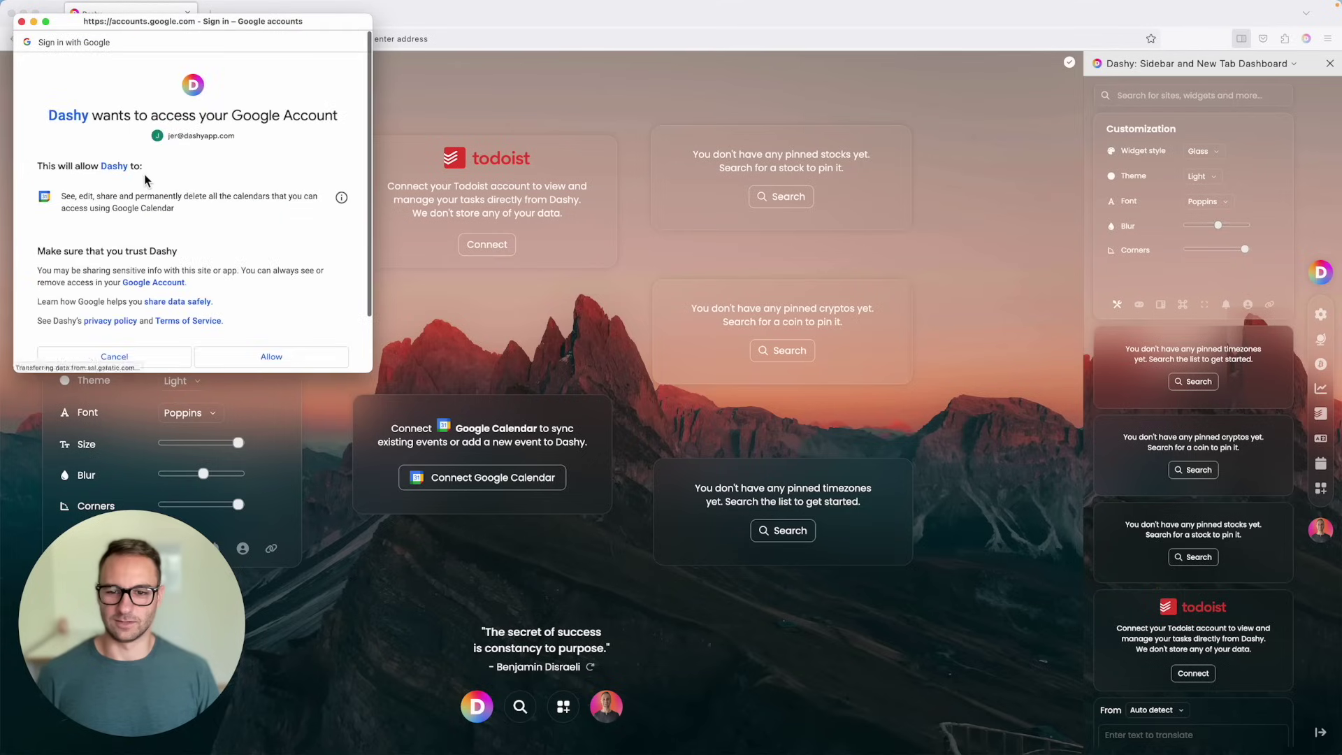
left_click(266, 356)
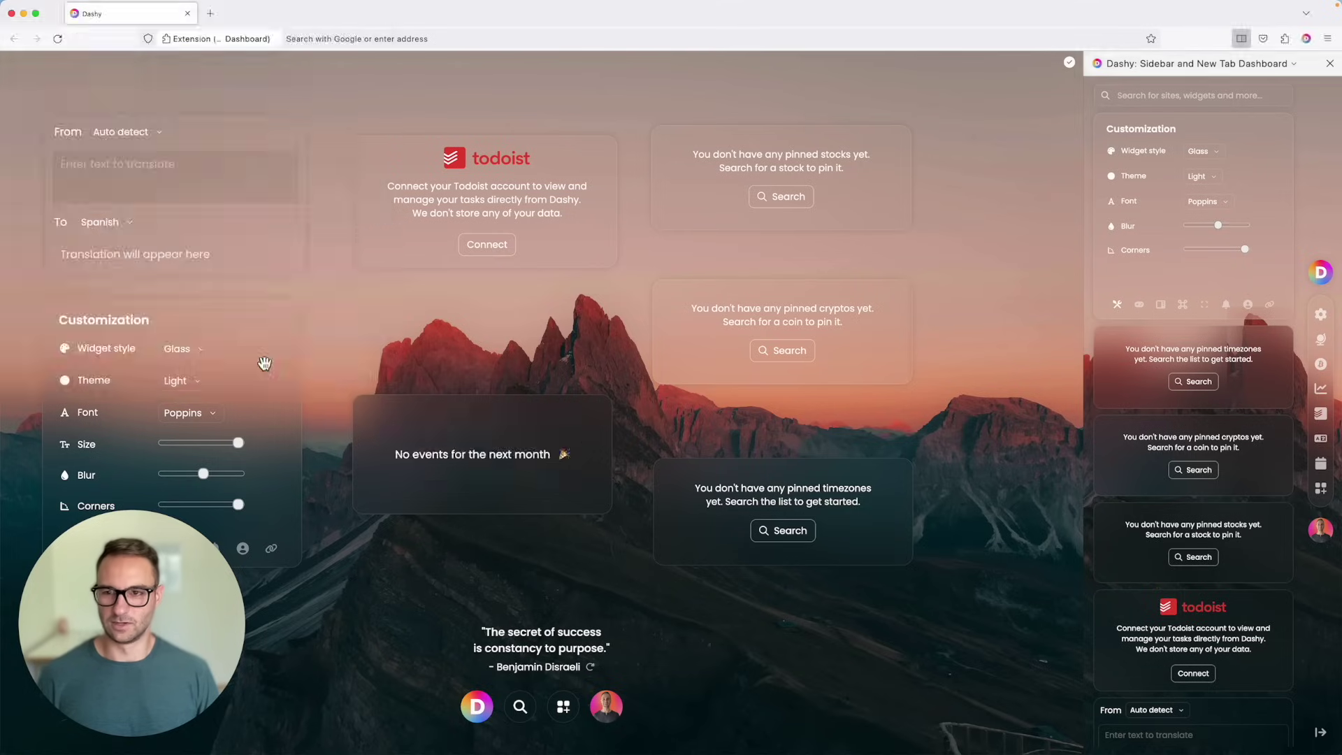
left_click(568, 529)
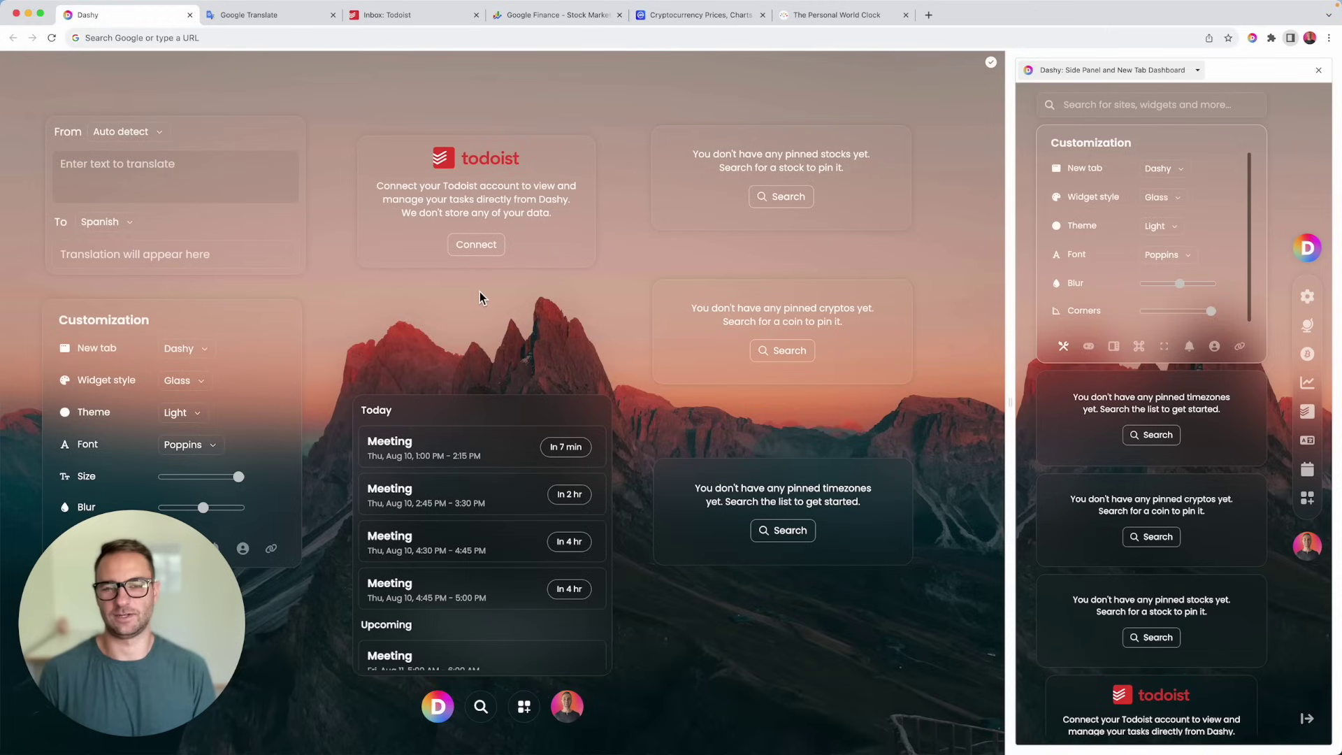
Move the calendar to the top of the side panel and show the Google Translate tab
scroll(474, 467, "down", 5)
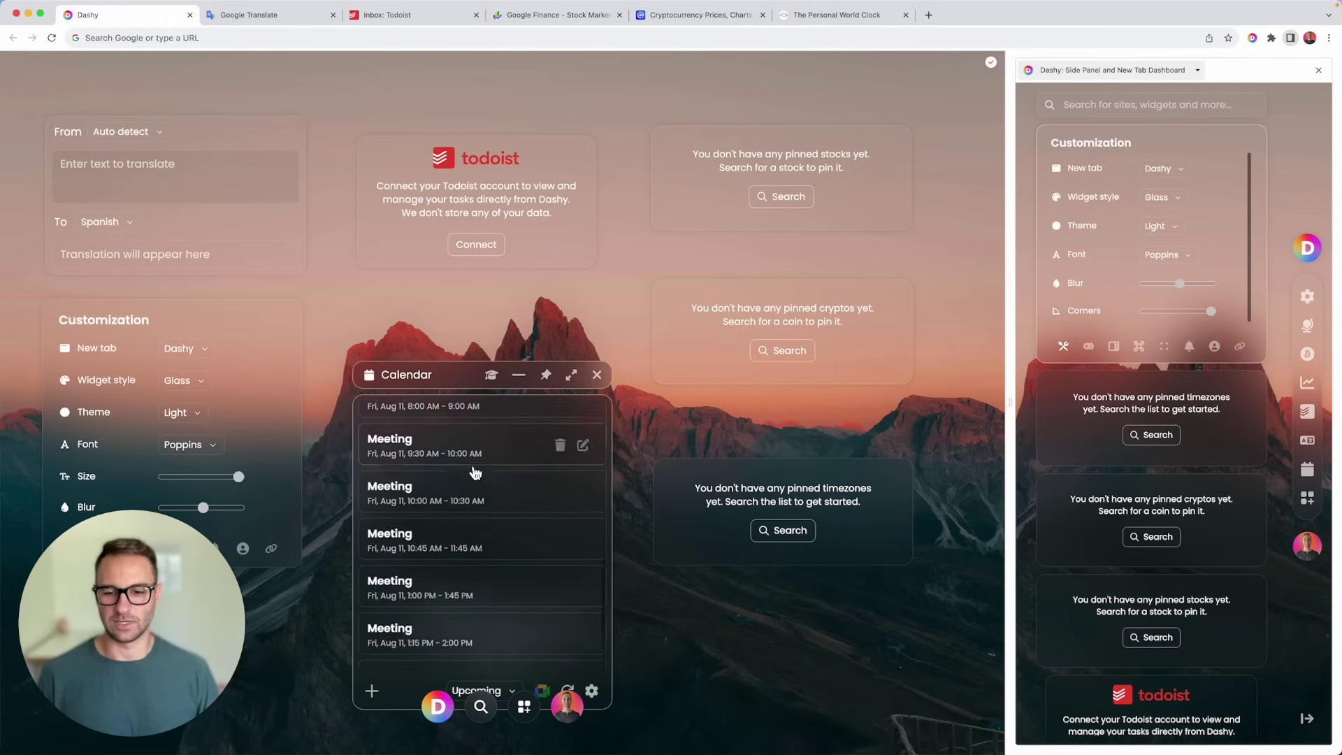
scroll(475, 470, "up", 5)
scroll(1164, 418, "down", 7)
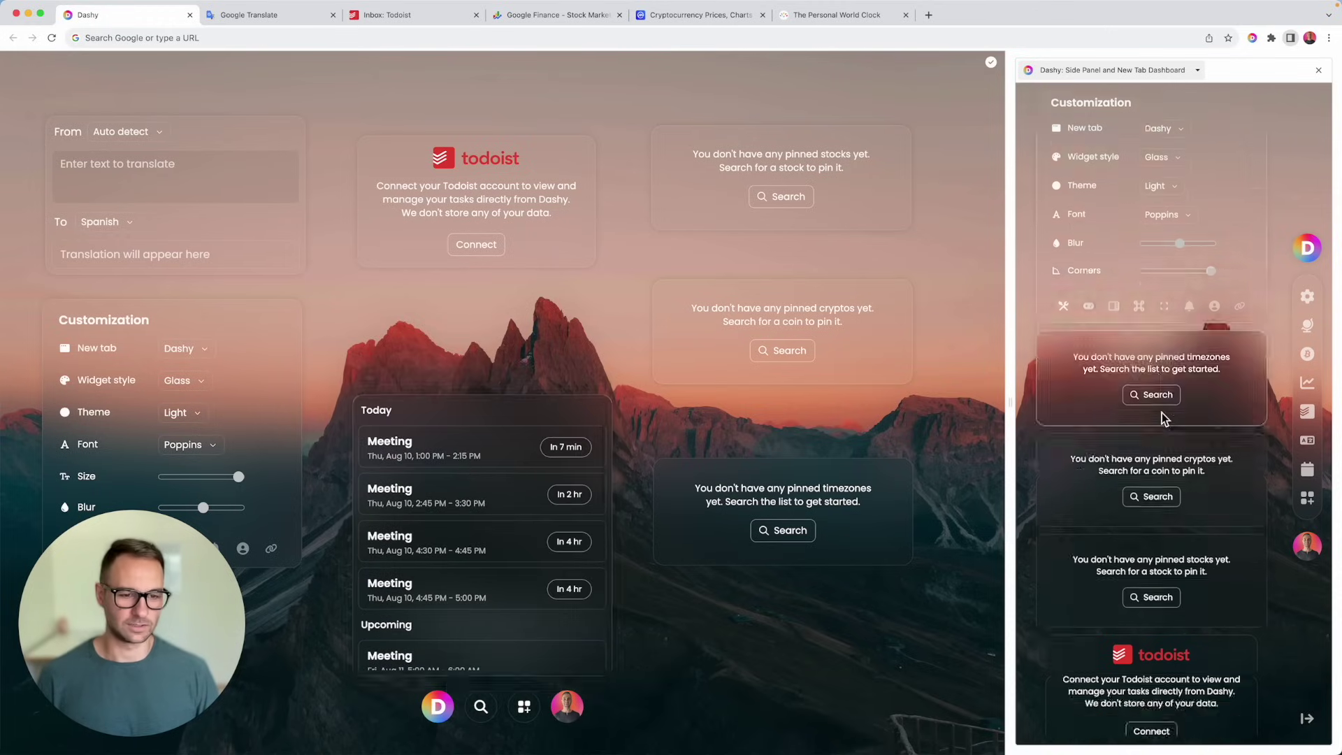
scroll(1163, 569, "down", 1)
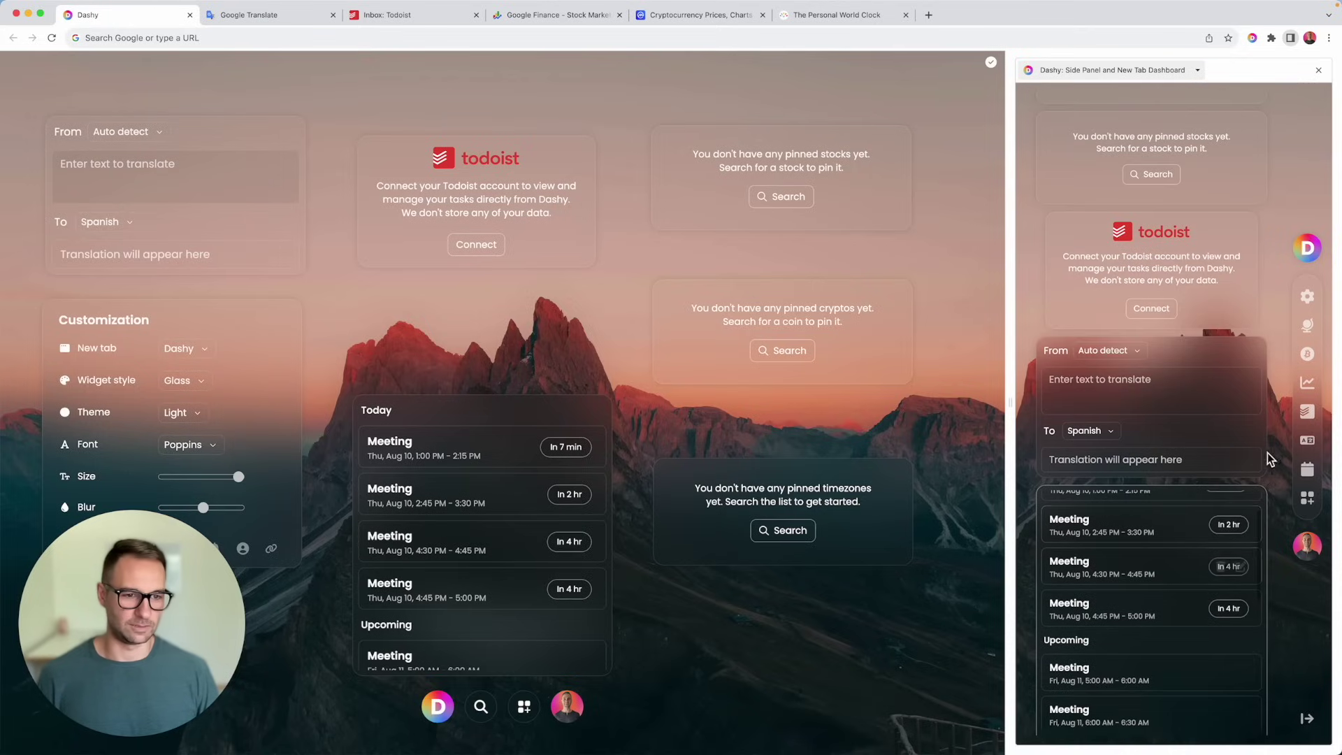
left_click_drag(1314, 469, 1308, 297)
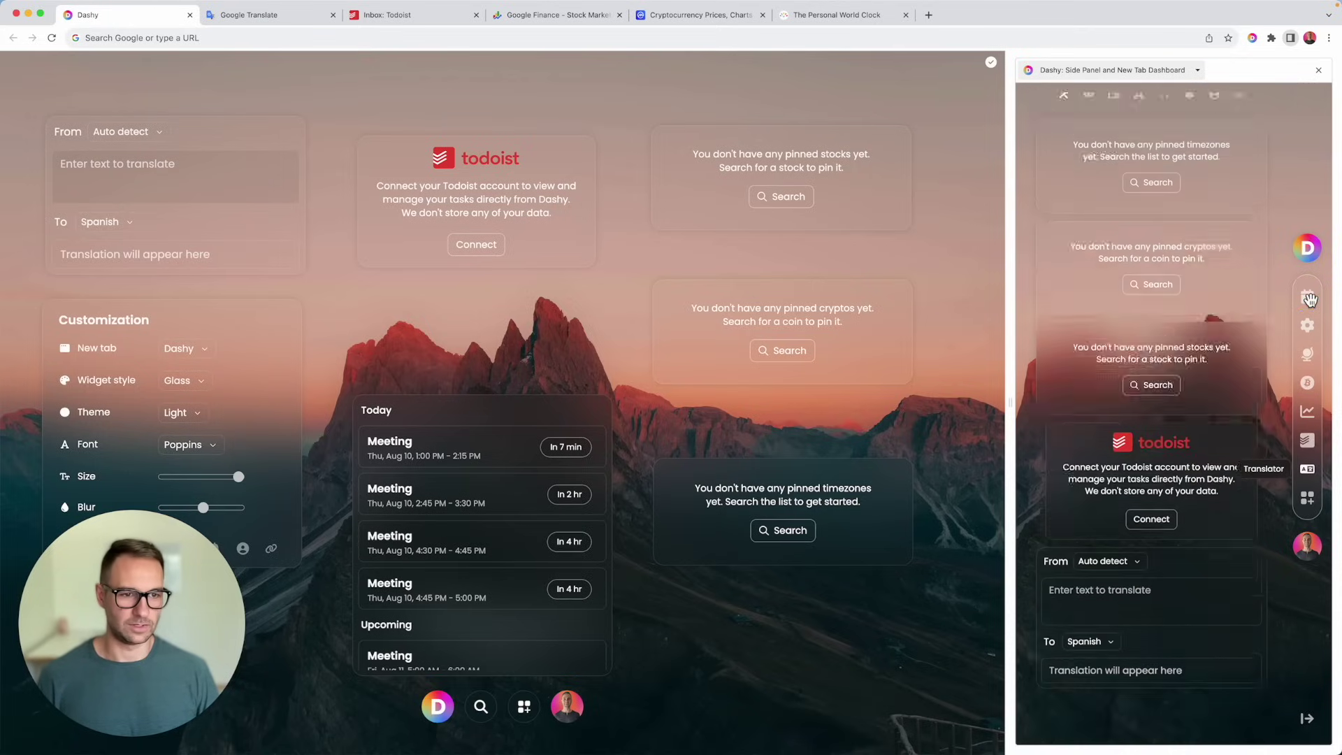
scroll(1147, 263, "up", 10)
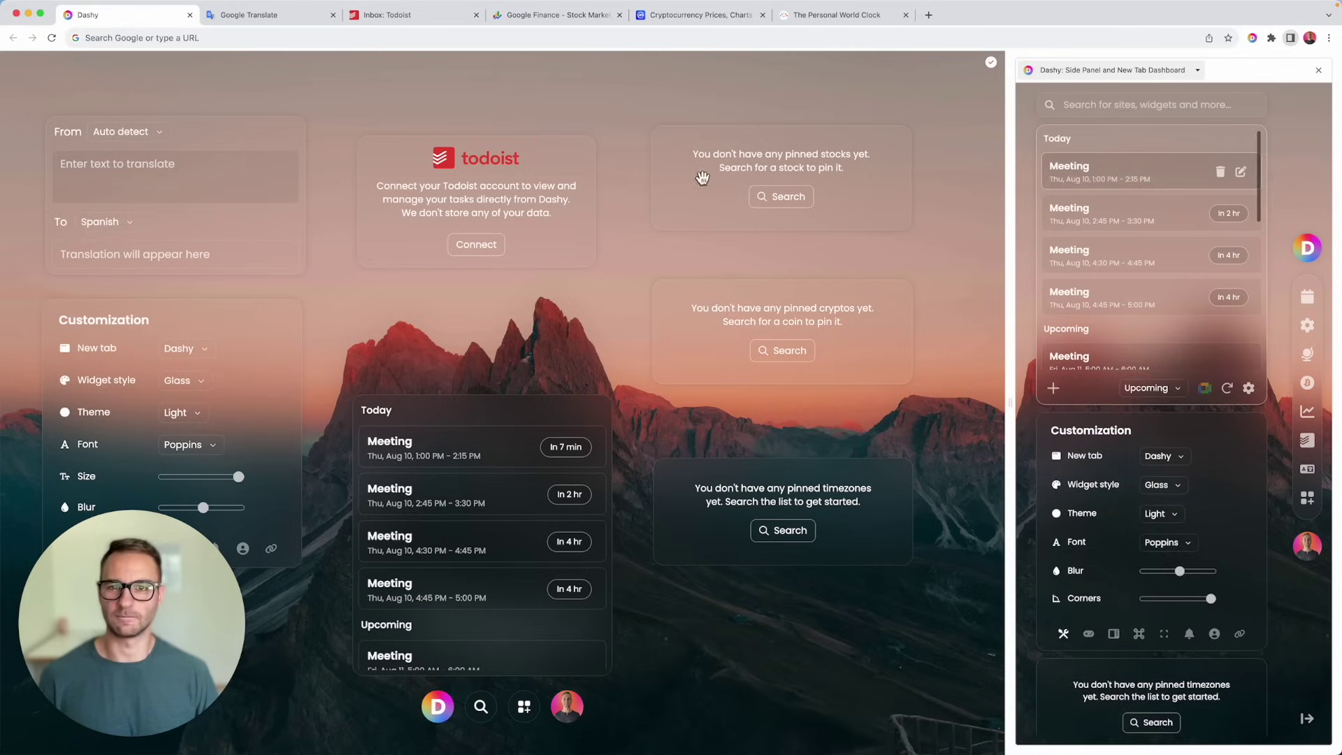
mouse_move(685, 141)
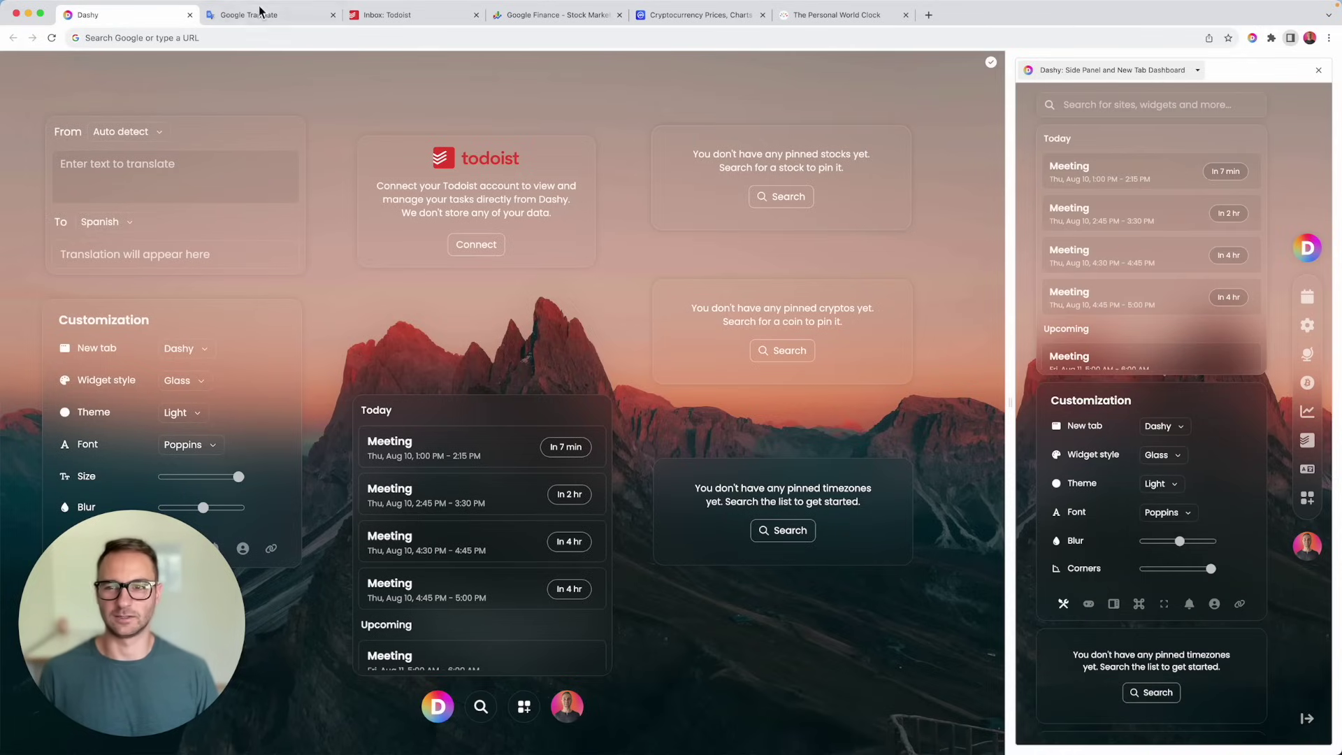
left_click(260, 15)
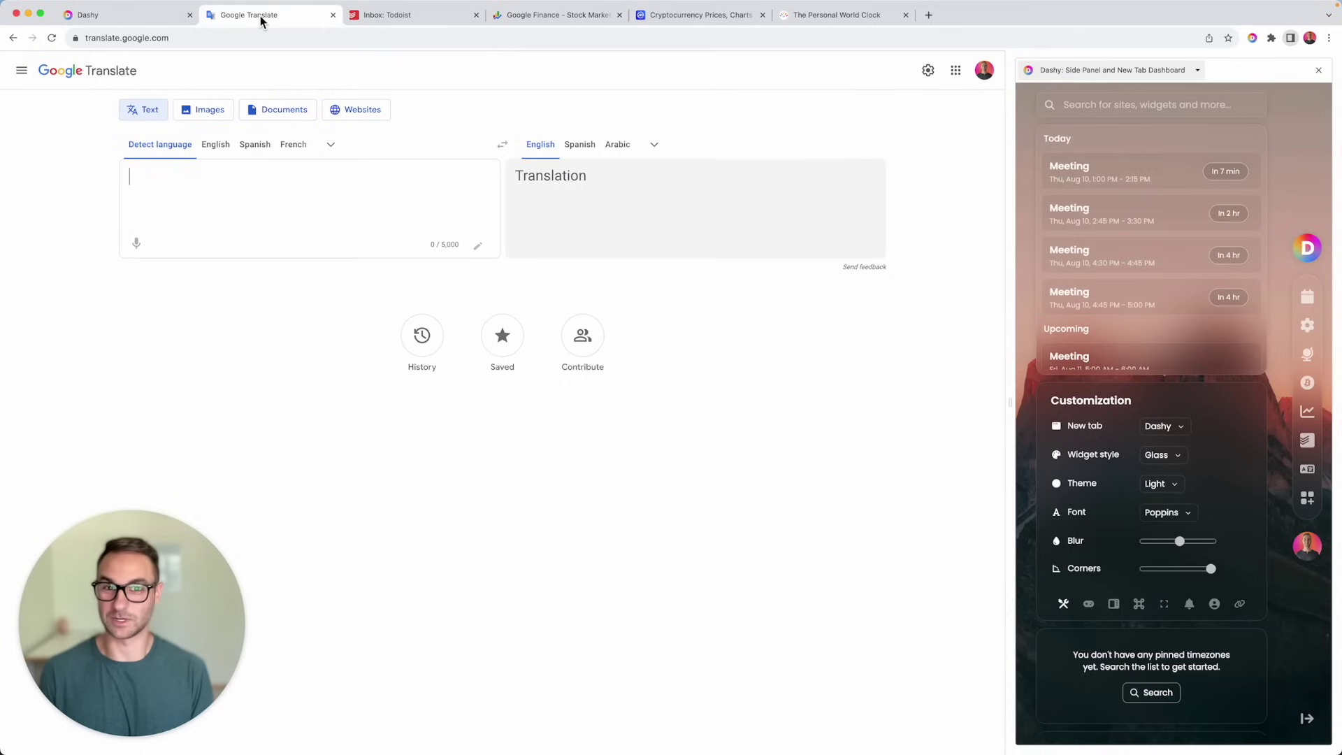
Go back to the Dashy new-tab dashboard from the Google Translate tab
left_click(161, 23)
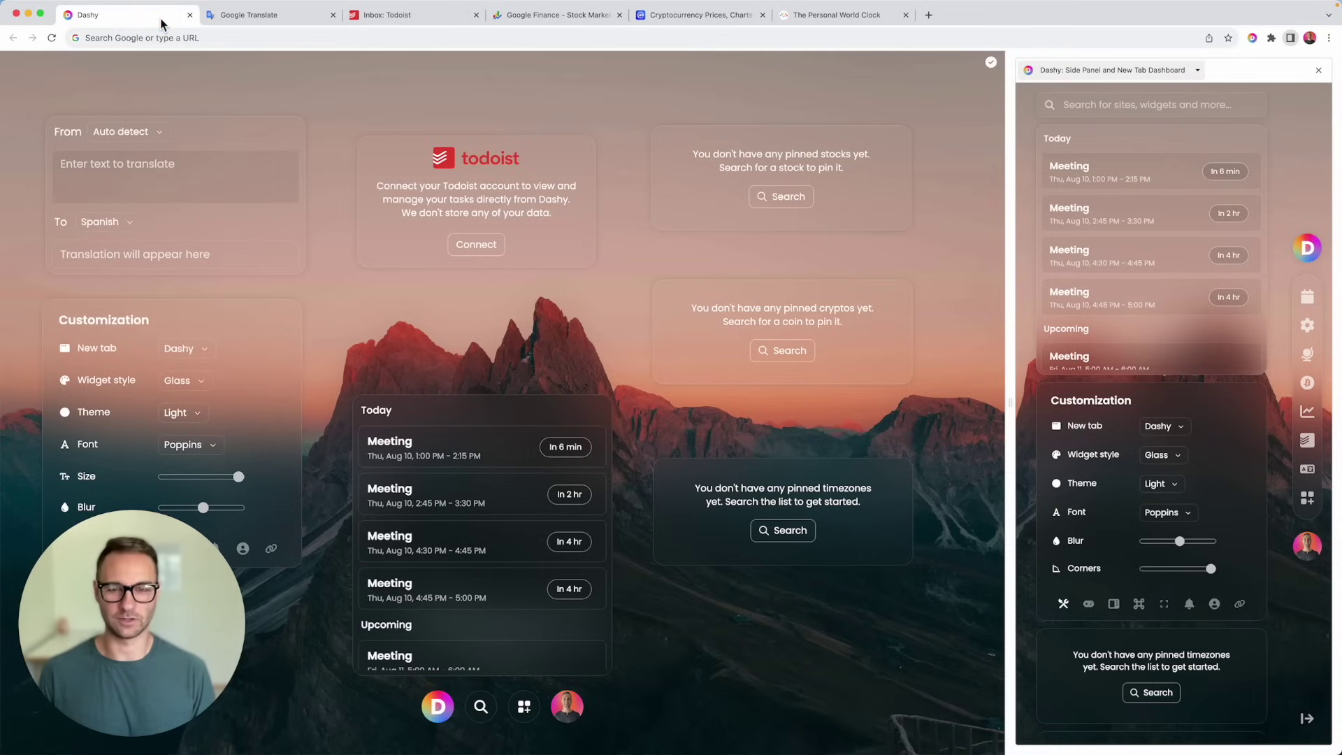
Translate 'Please do the needful' into Hindi in the Translator widget
left_click(159, 170)
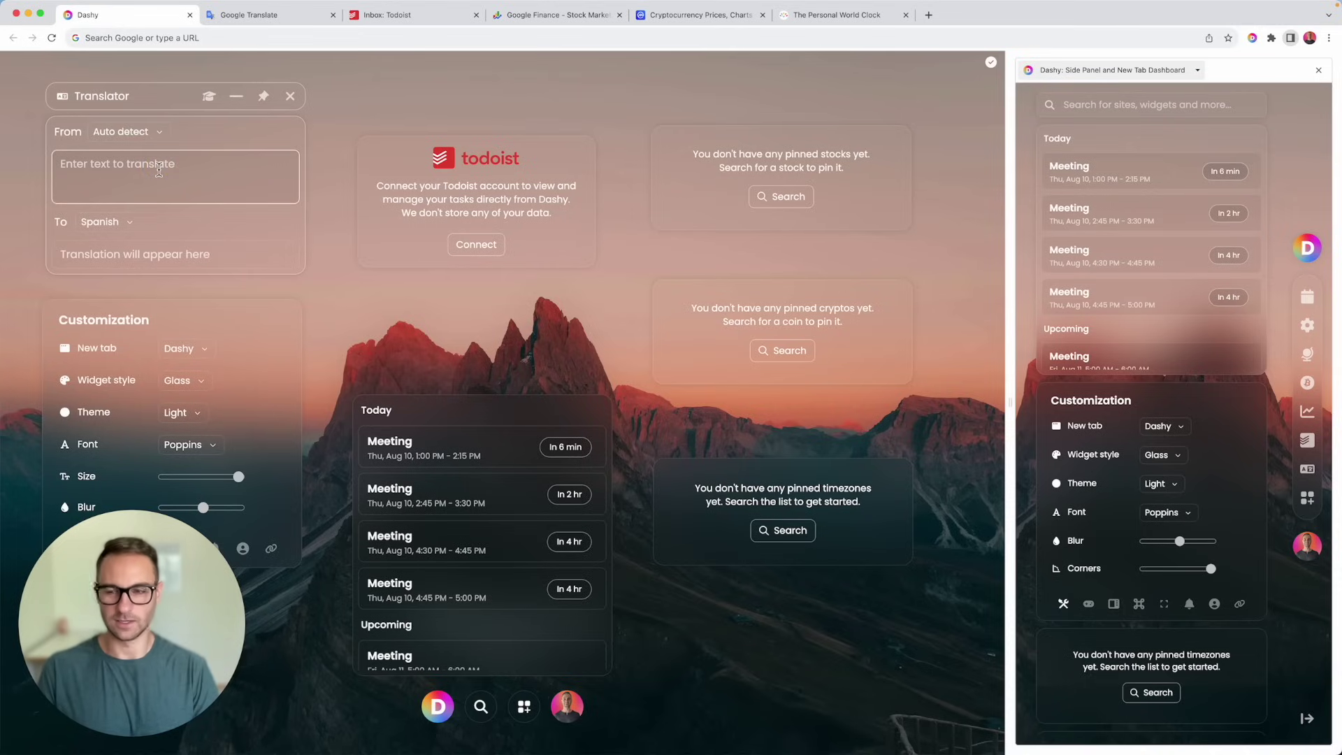
type("Please do the needful")
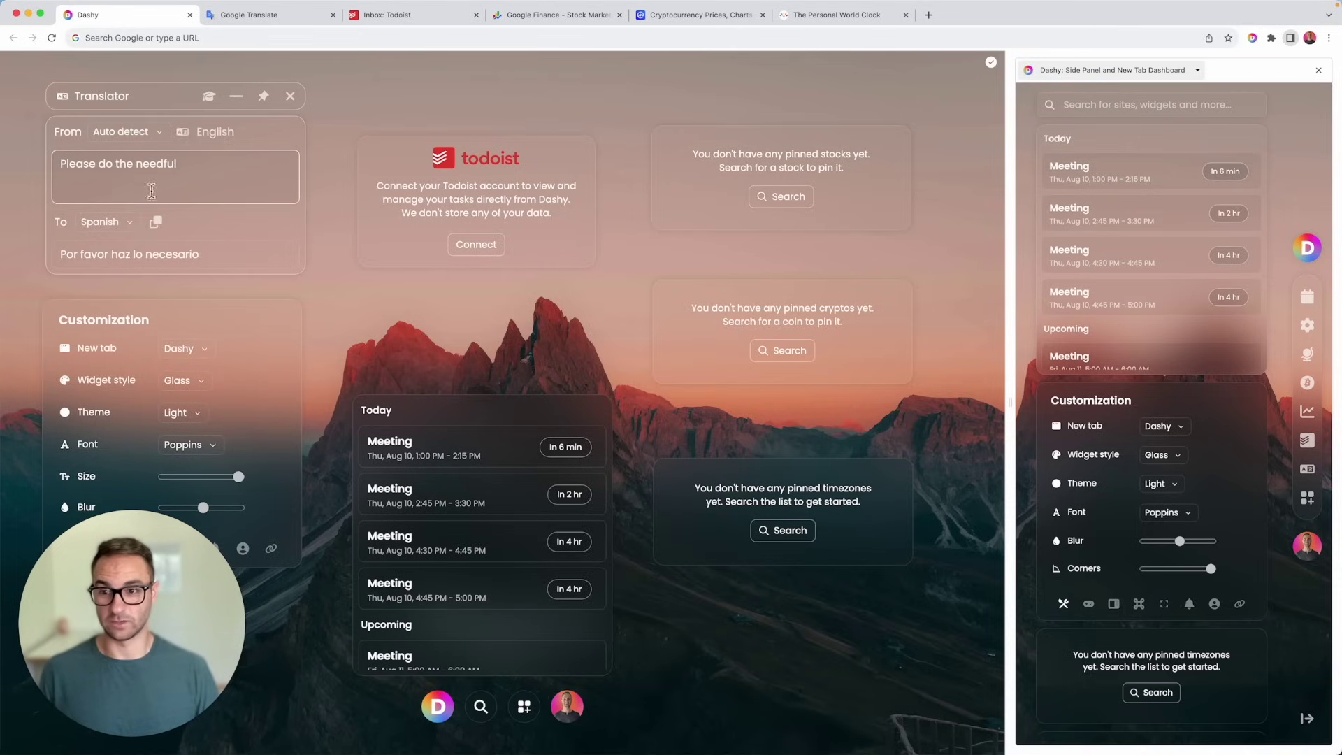
left_click(105, 222)
type("hi")
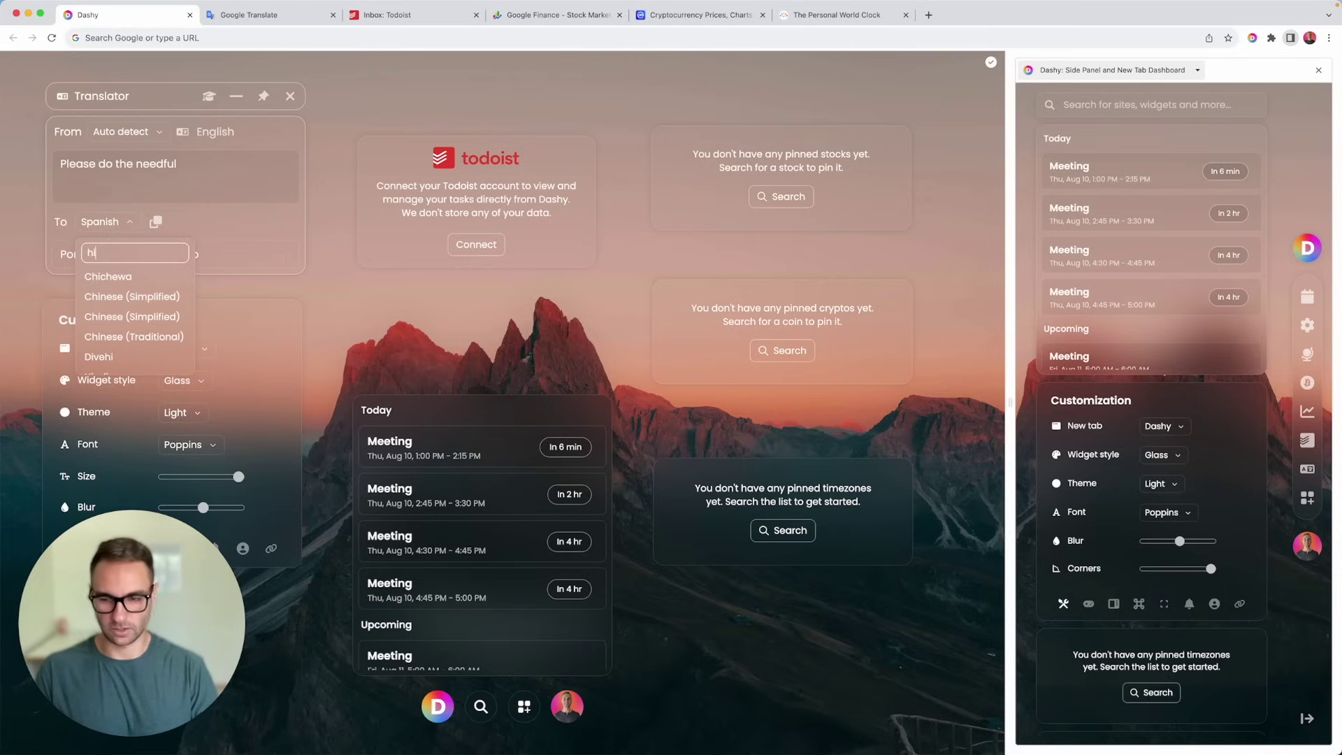
type("ndi")
left_click(105, 276)
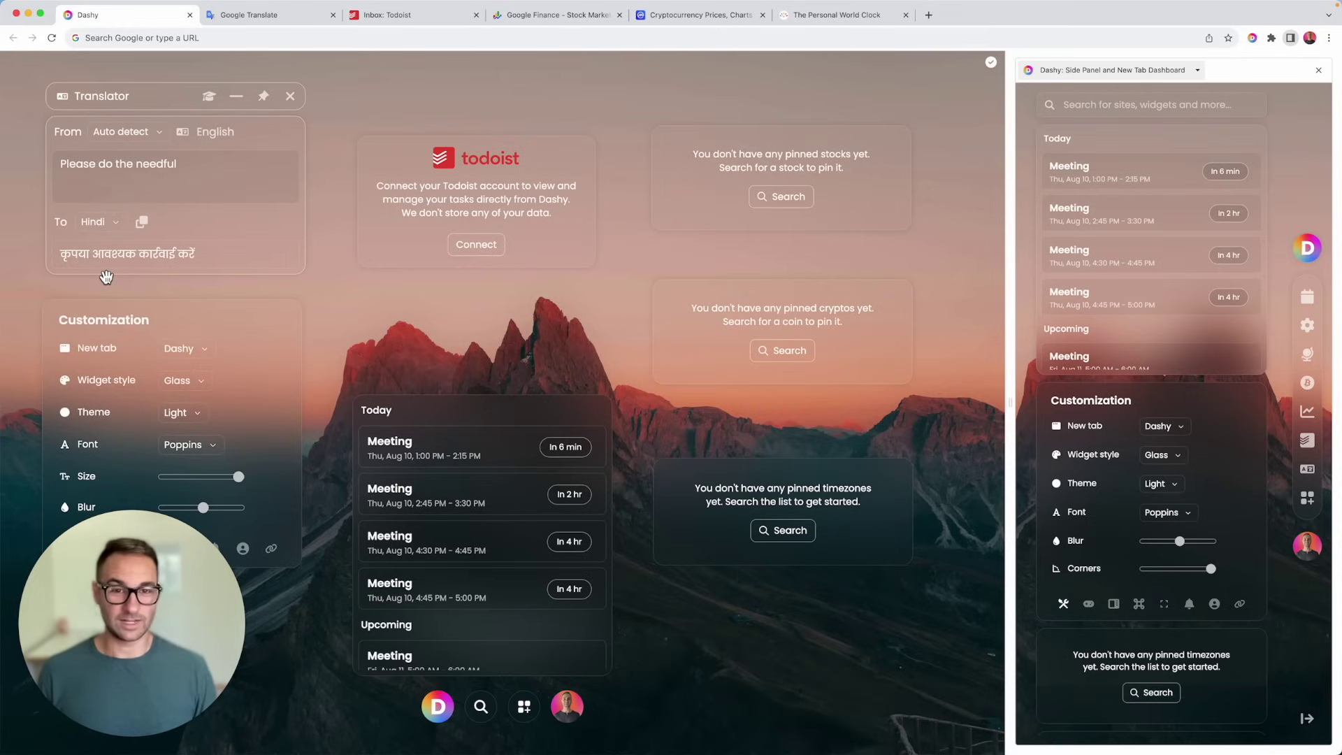
Paste the Hindi translation as input and translate it back into English
left_click(142, 221)
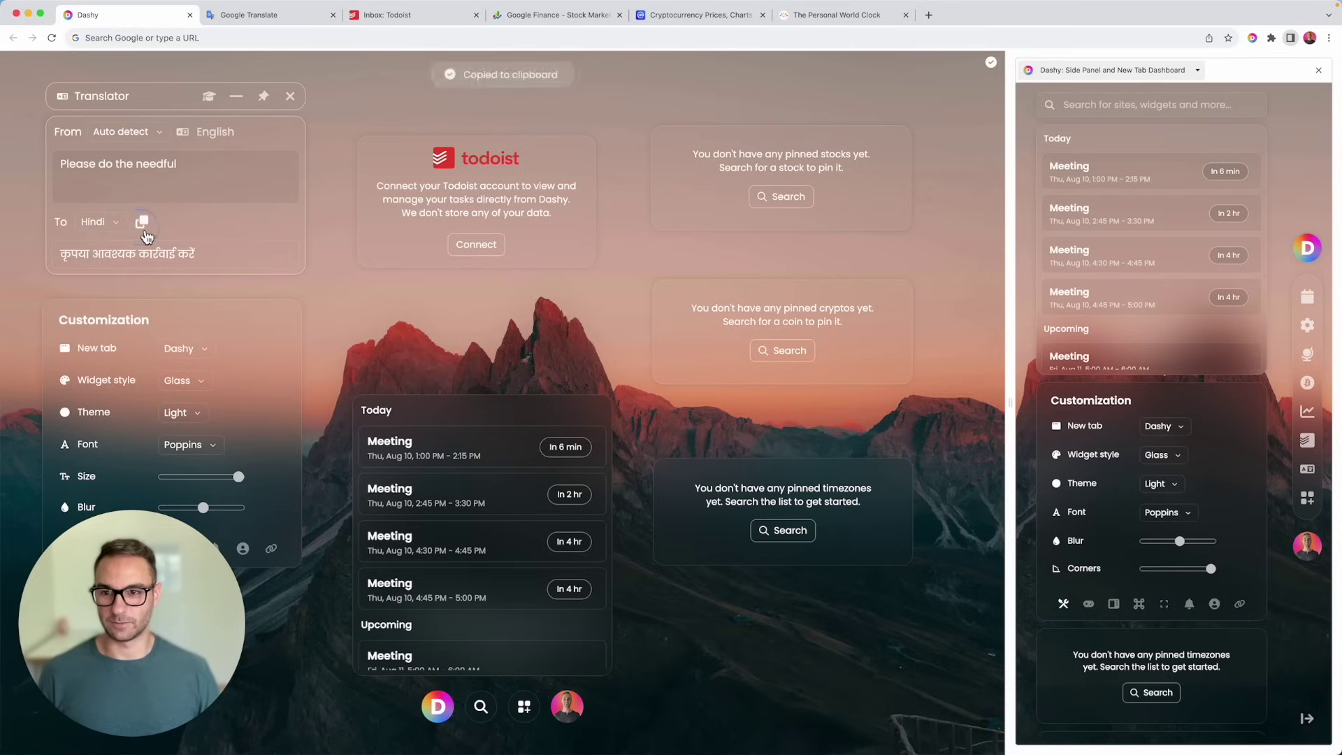
triple_click(129, 164)
key("super+v")
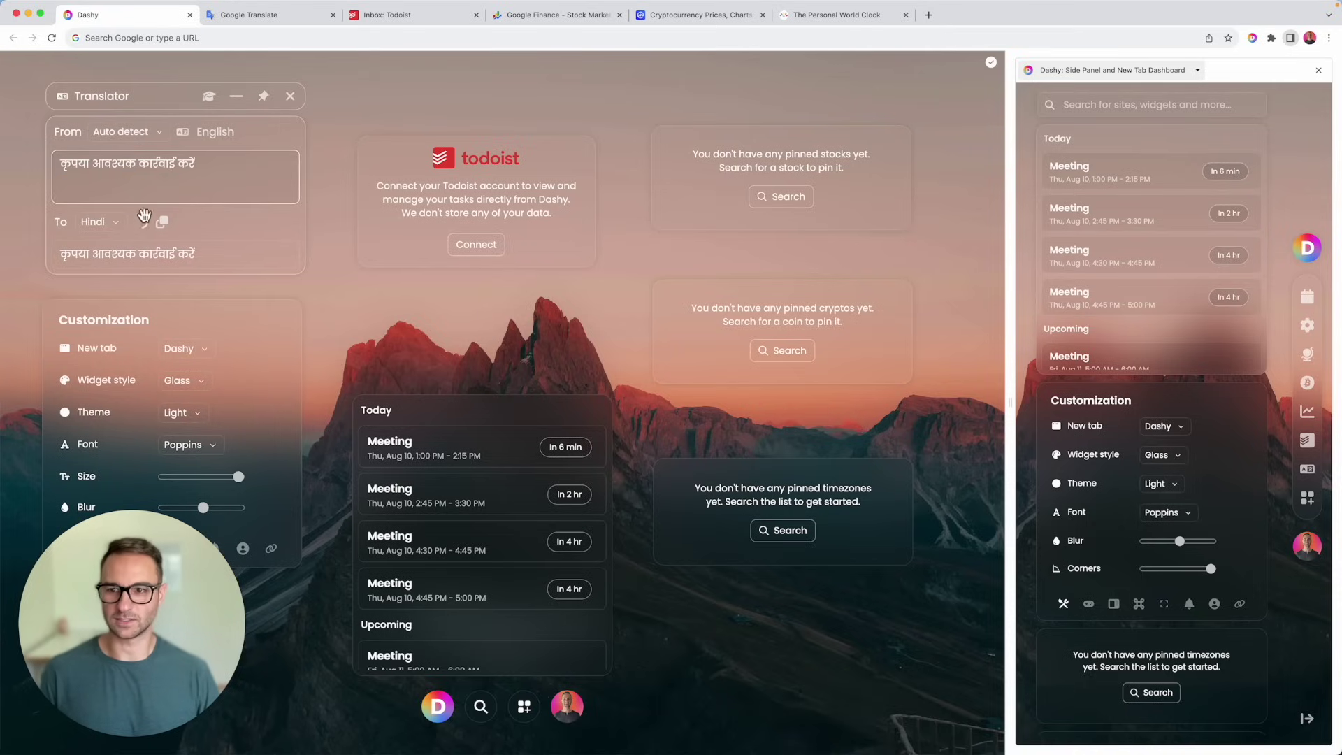
left_click(97, 222)
type("englis")
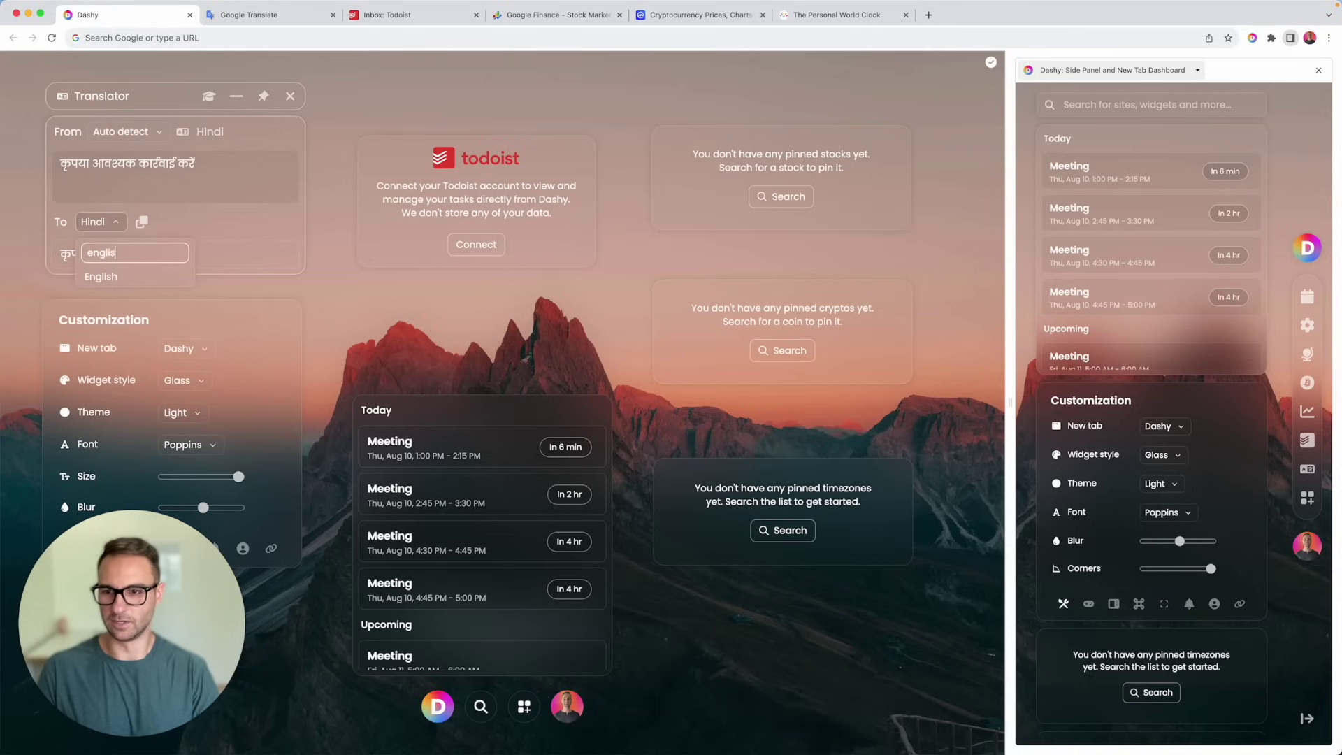
type("h")
left_click(112, 279)
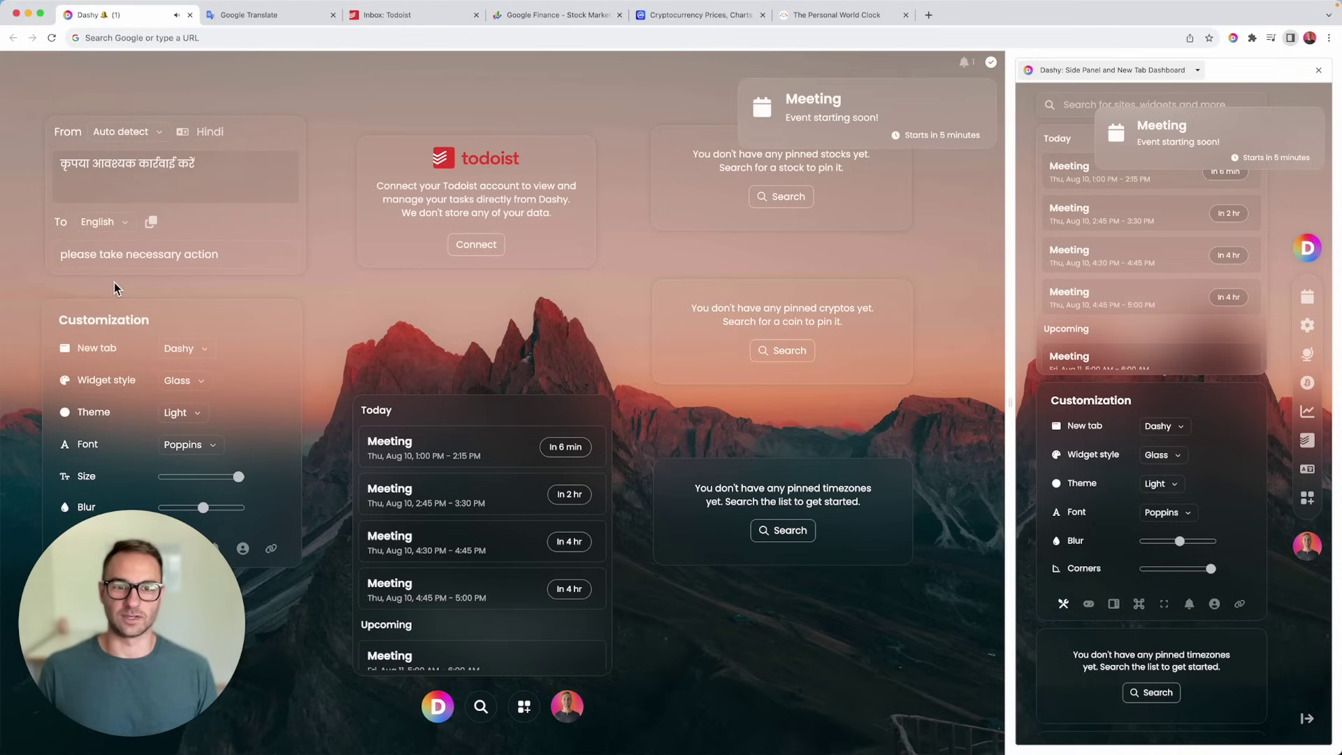
Dismiss the meeting-starting reminder and close the Google Translate tab
left_click(979, 99)
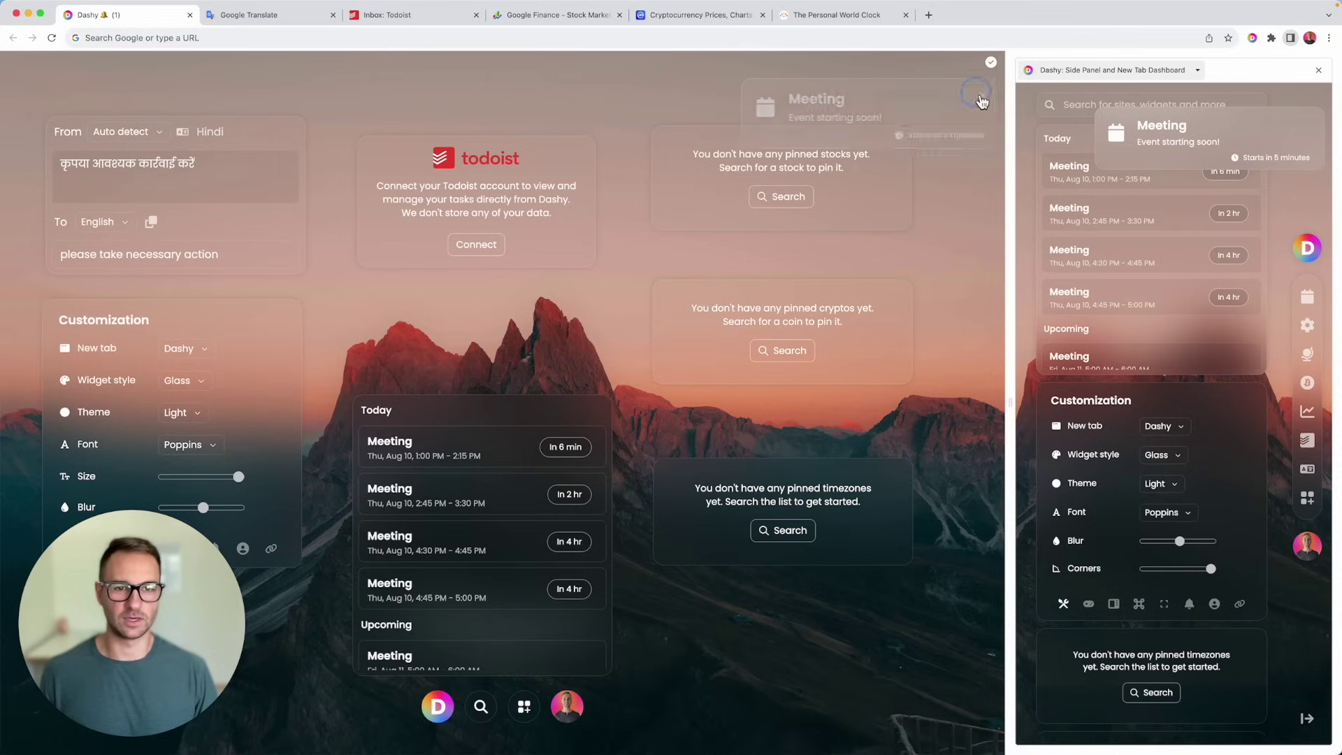
left_click(333, 16)
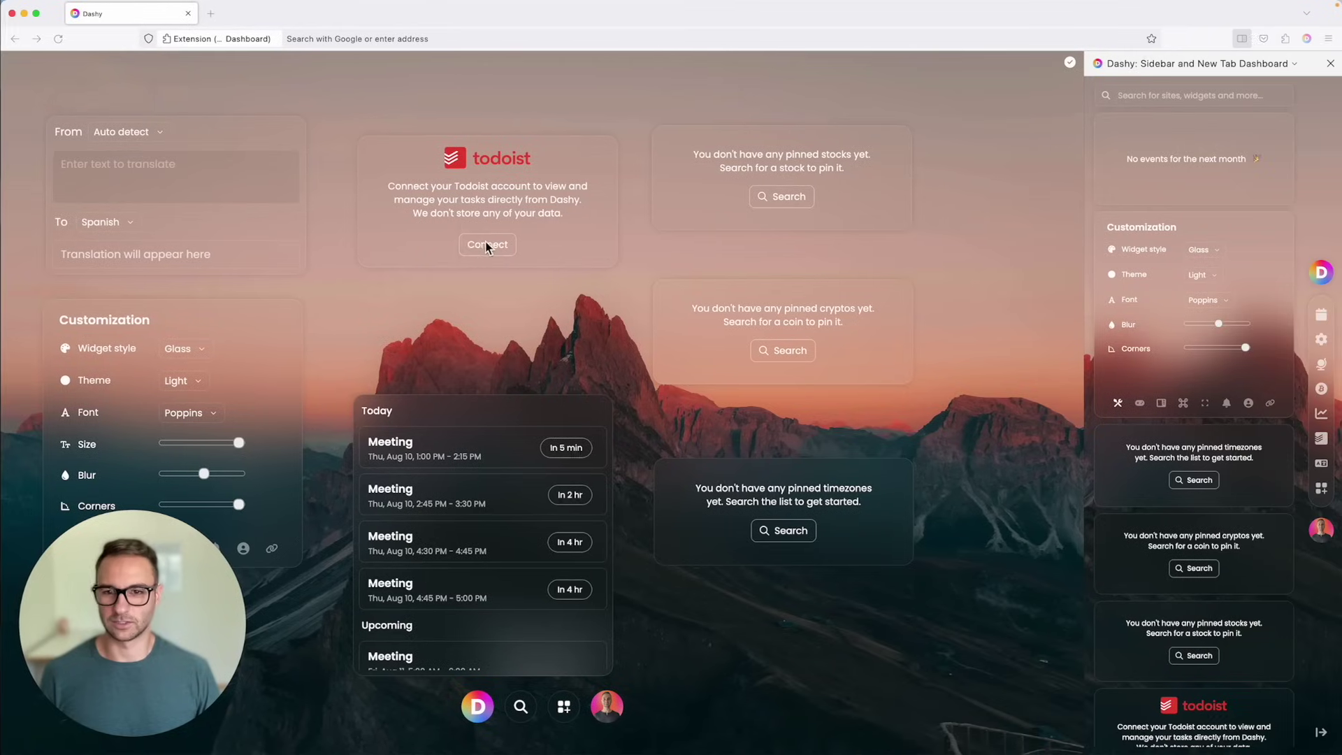
Connect the Todoist account, close the Todoist inbox tab, and show the Google Finance page
left_click(486, 244)
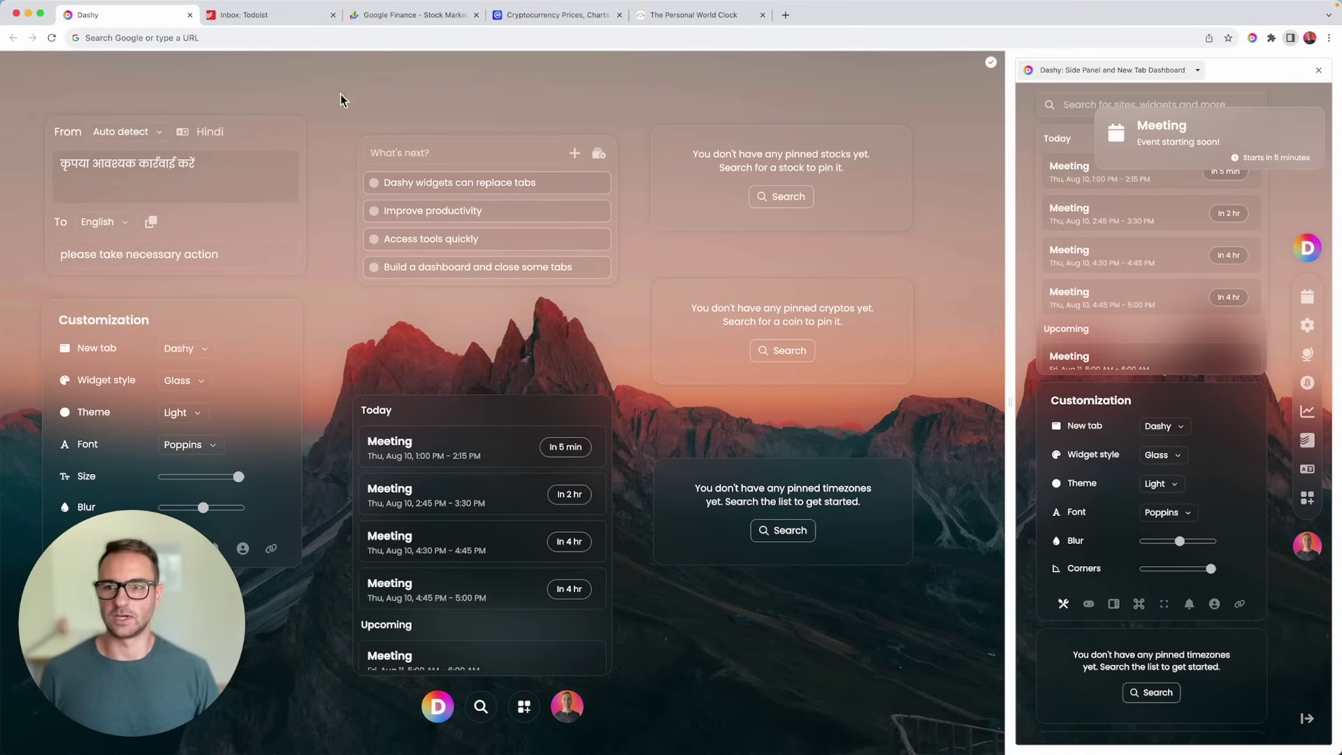
left_click(333, 15)
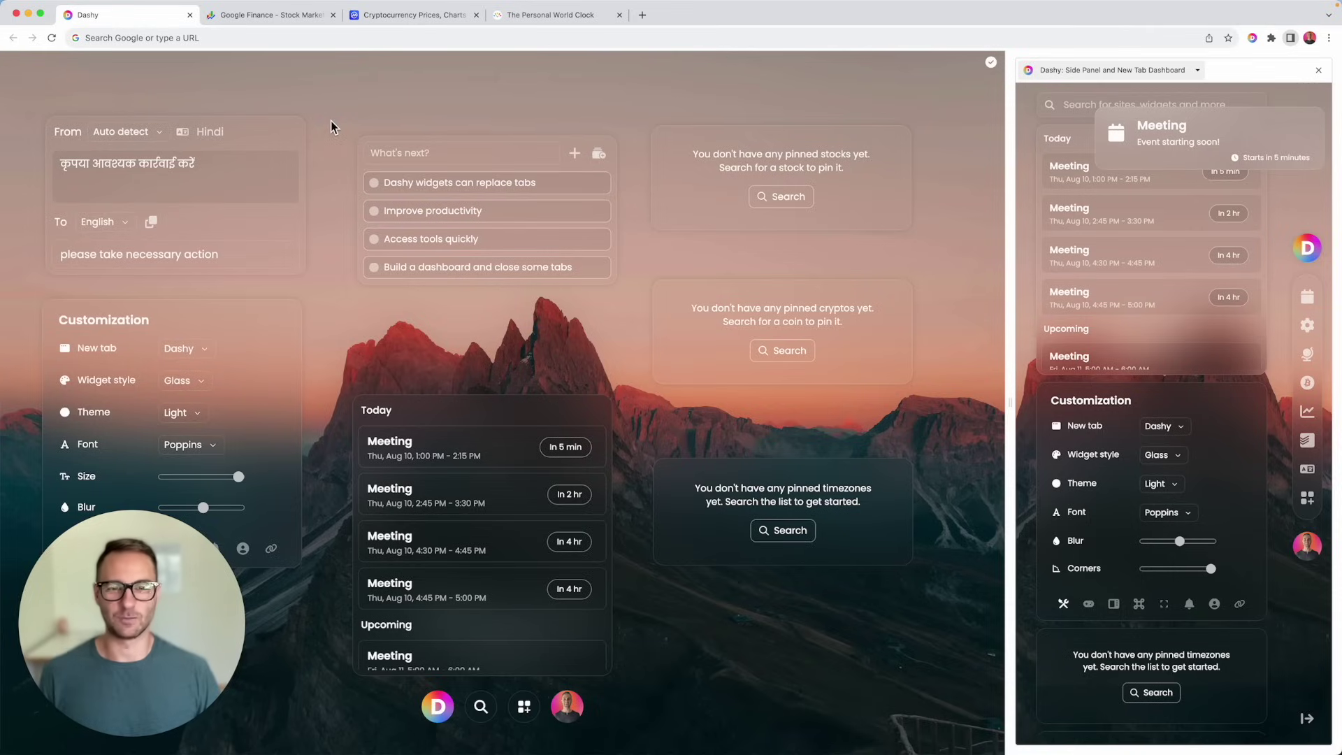
left_click(277, 19)
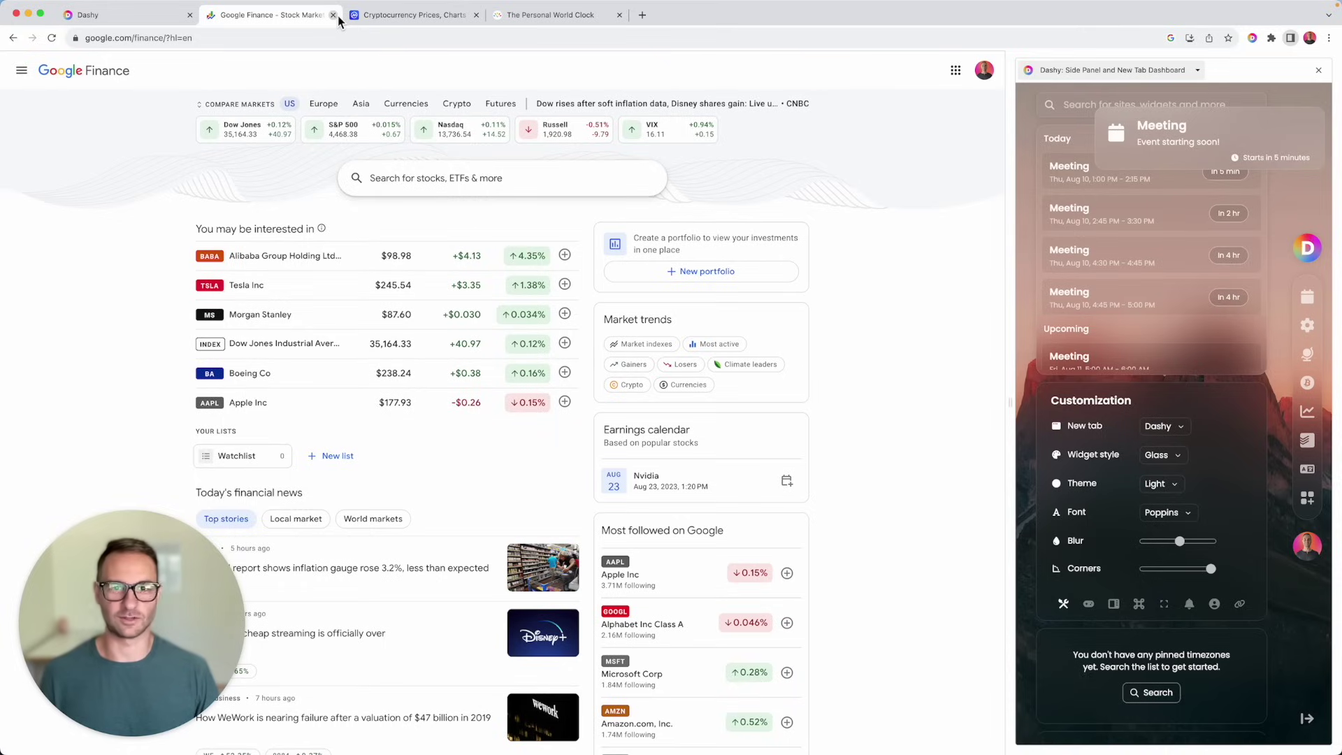
Close the Google Finance stock market tab
left_click(337, 15)
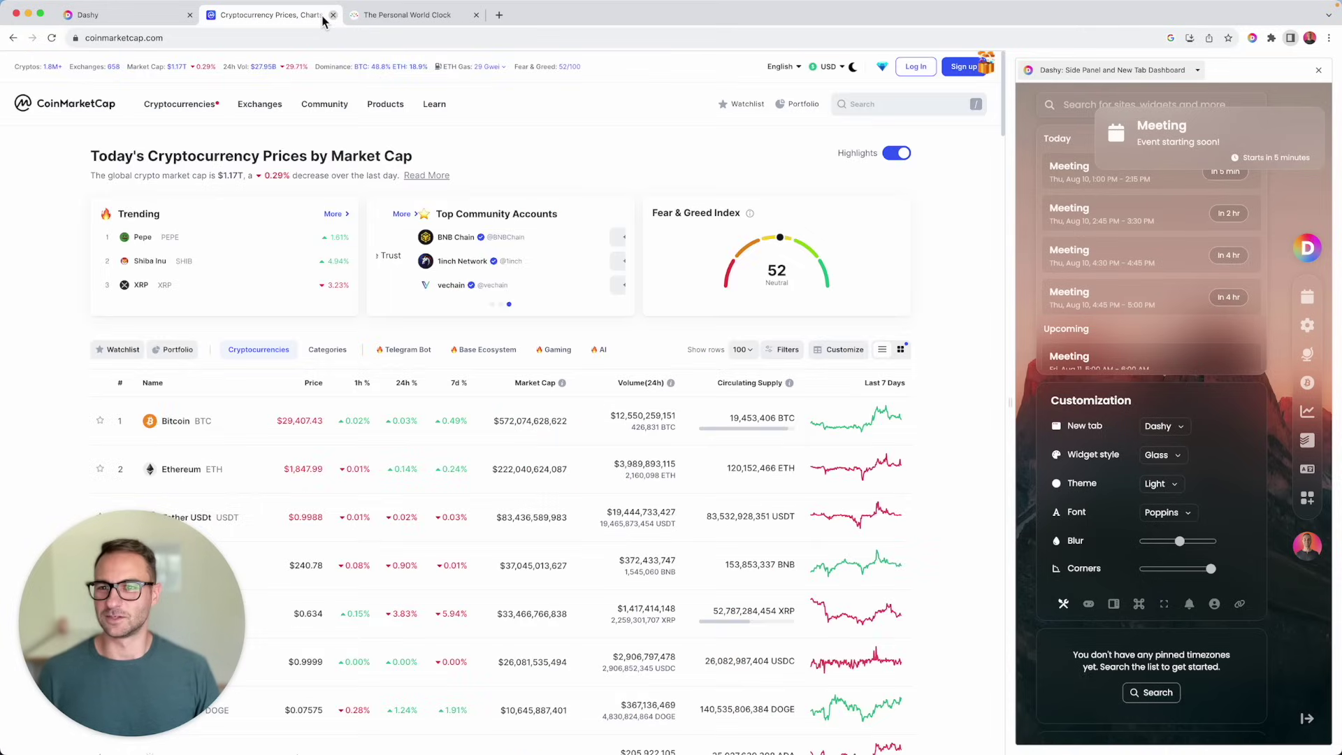
Back on the Dashy dashboard, pin GOOGL to the Stocks widget
left_click(157, 21)
mouse_move(865, 302)
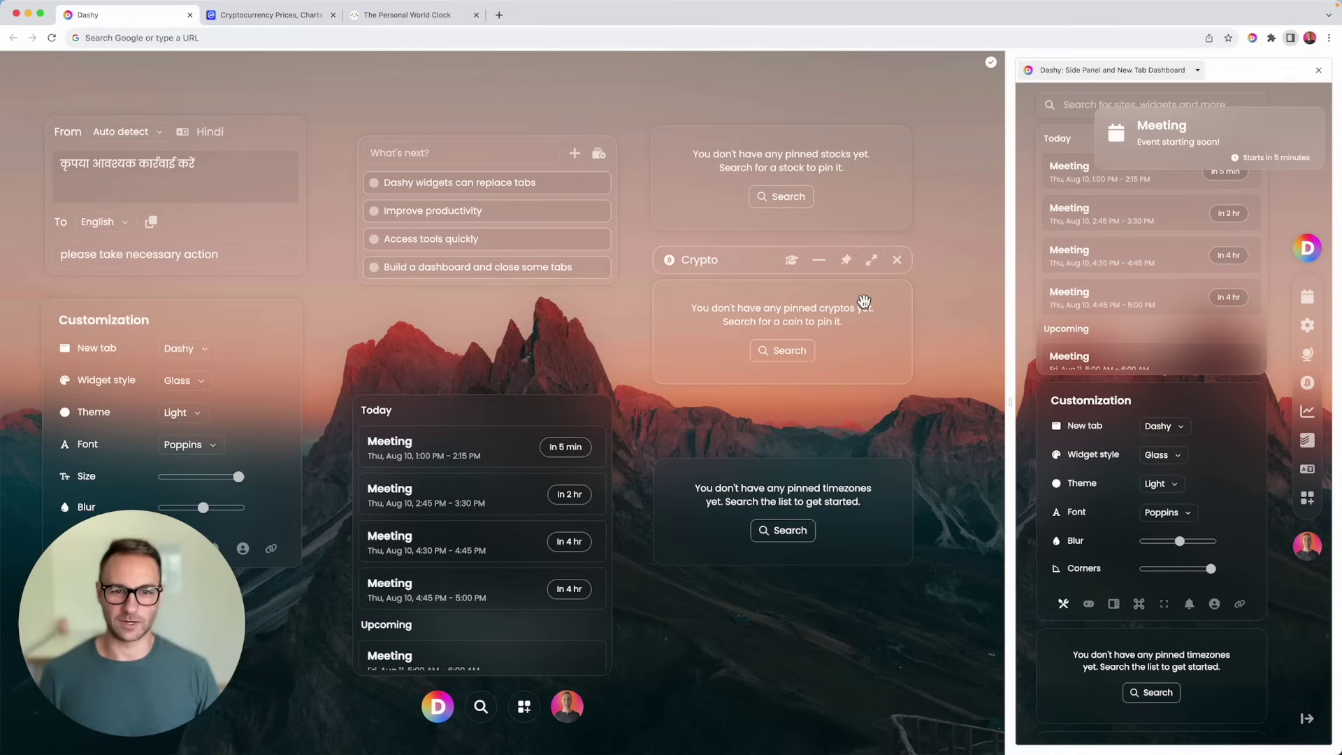
left_click(783, 197)
type("googl")
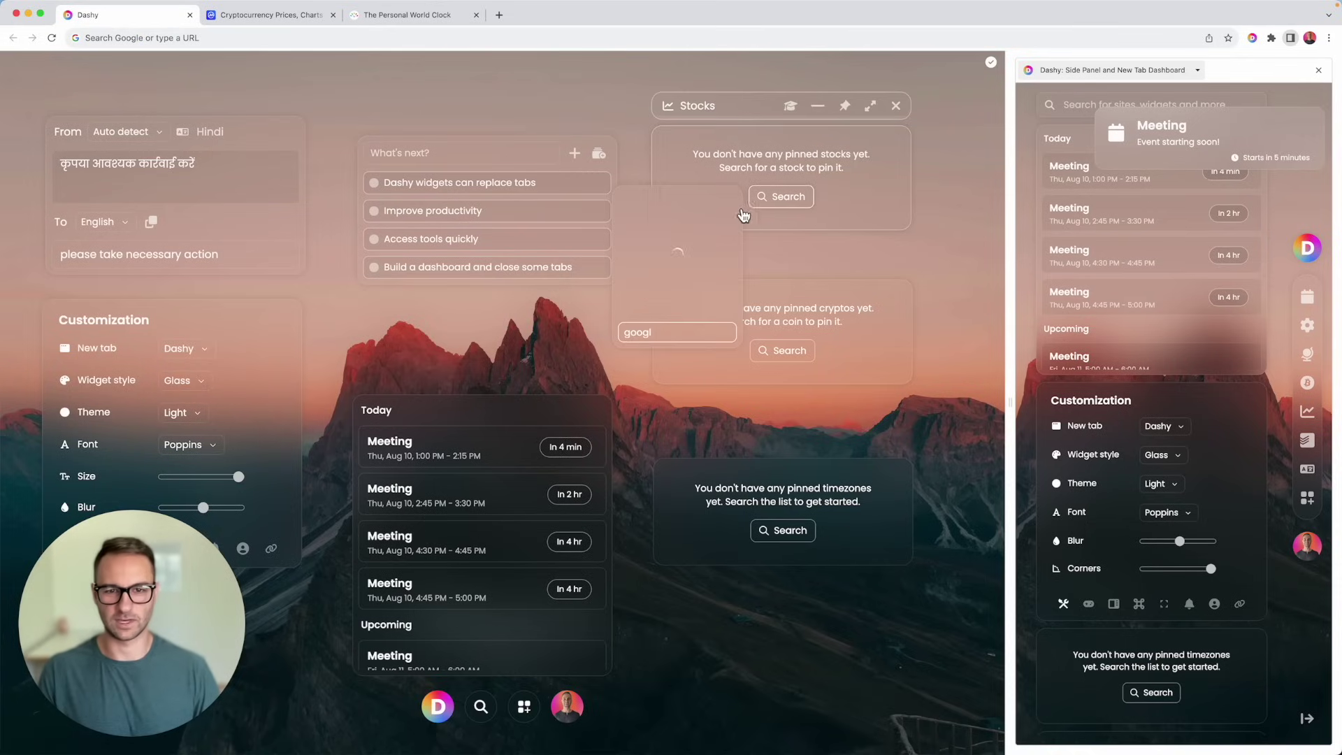
left_click(696, 207)
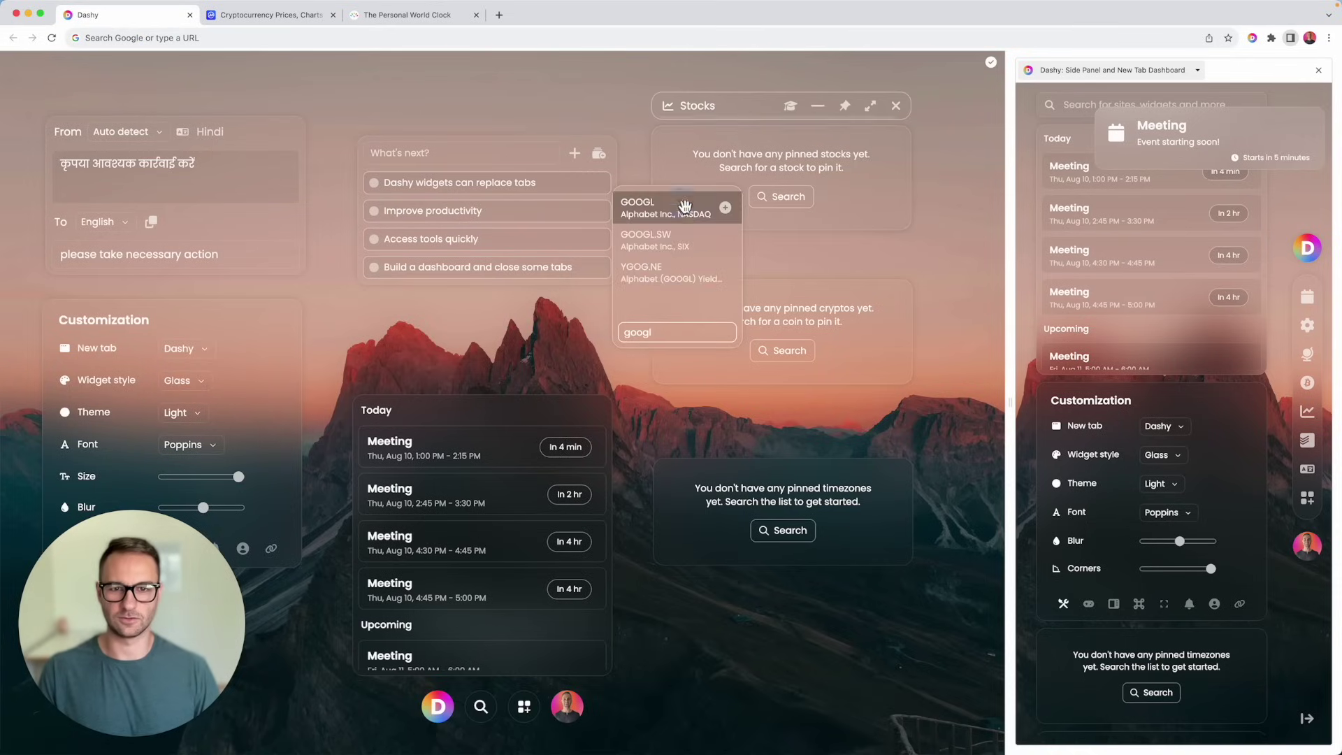
Add AAPL and MSFT to the Stocks widget, then bring up the CoinMarketCap tab
left_click(892, 189)
type("appl")
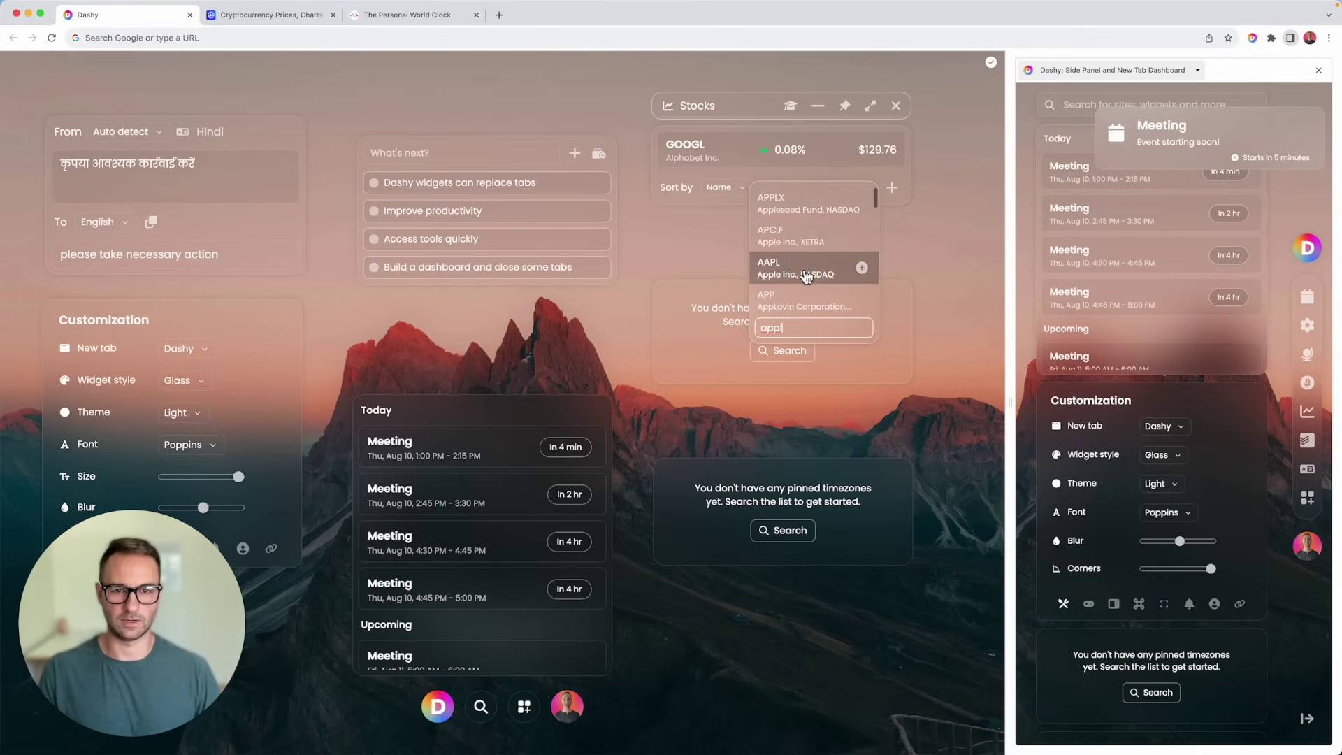
left_click(858, 241)
left_click(892, 229)
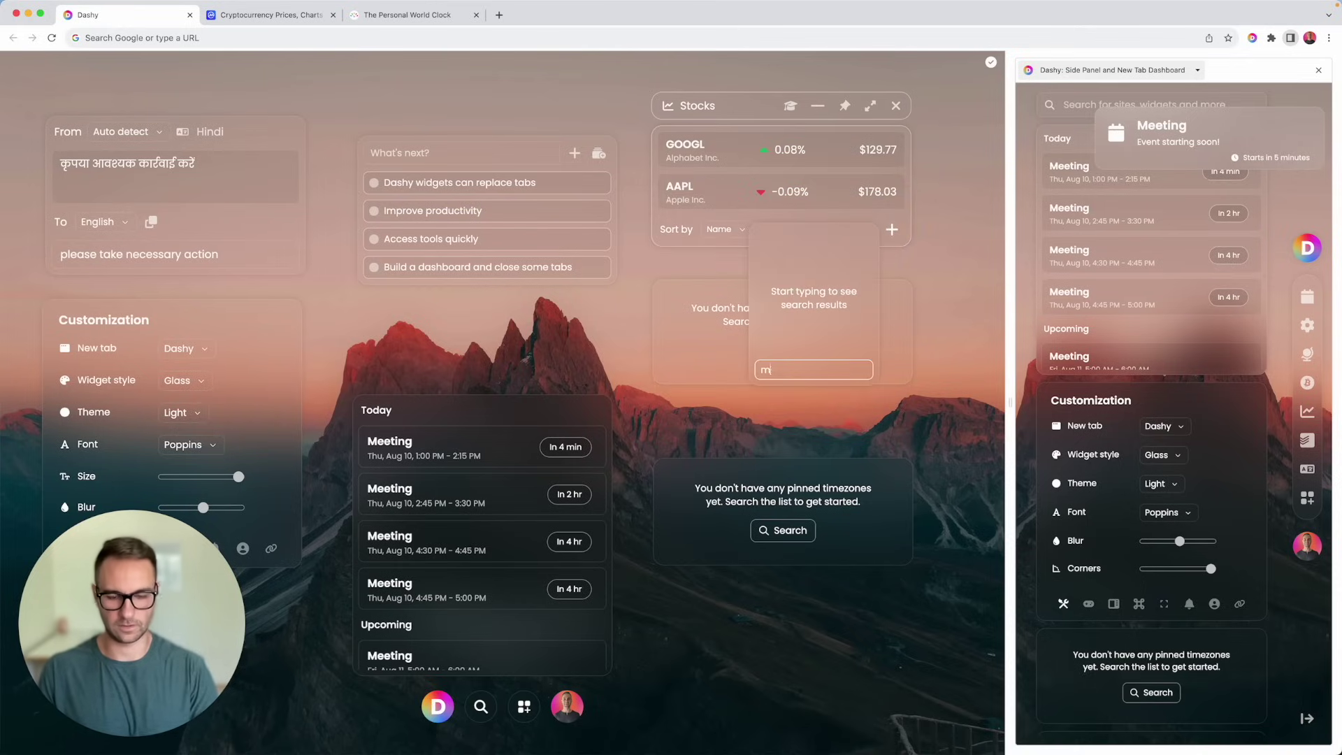
type("msft")
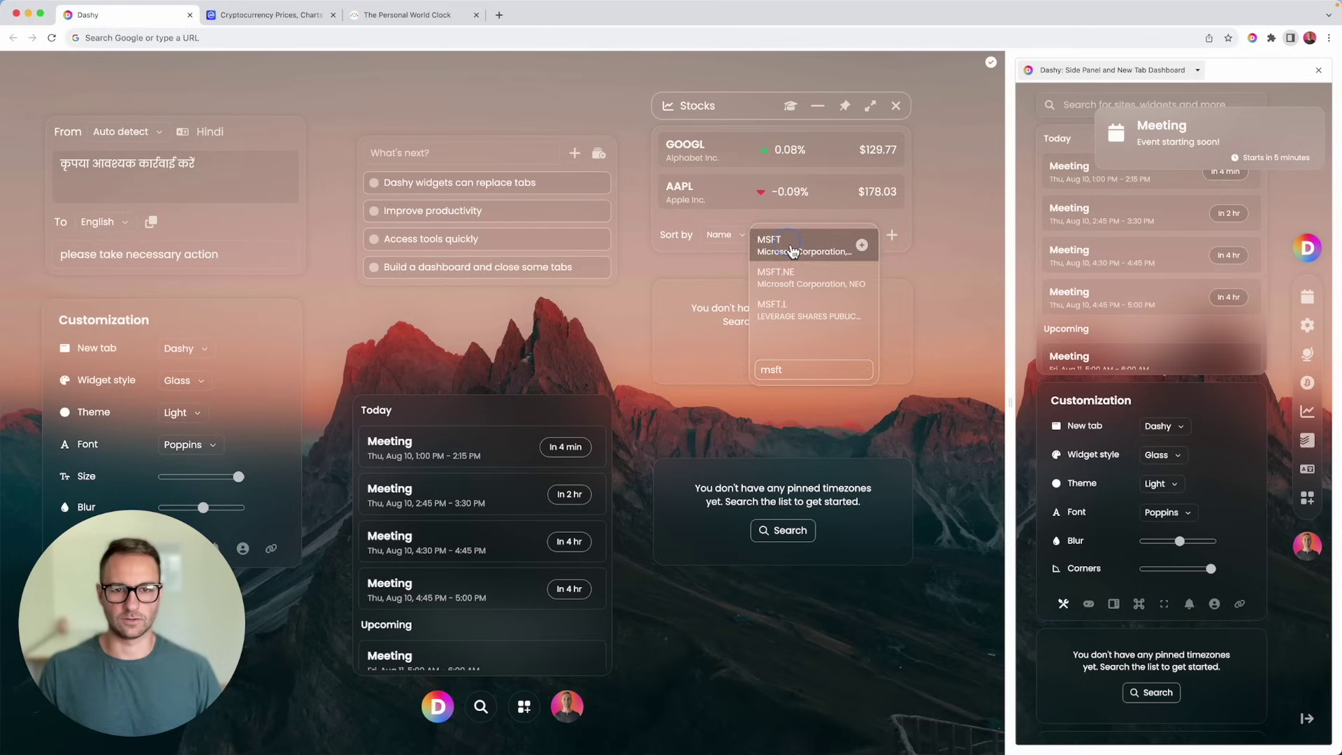
left_click(804, 244)
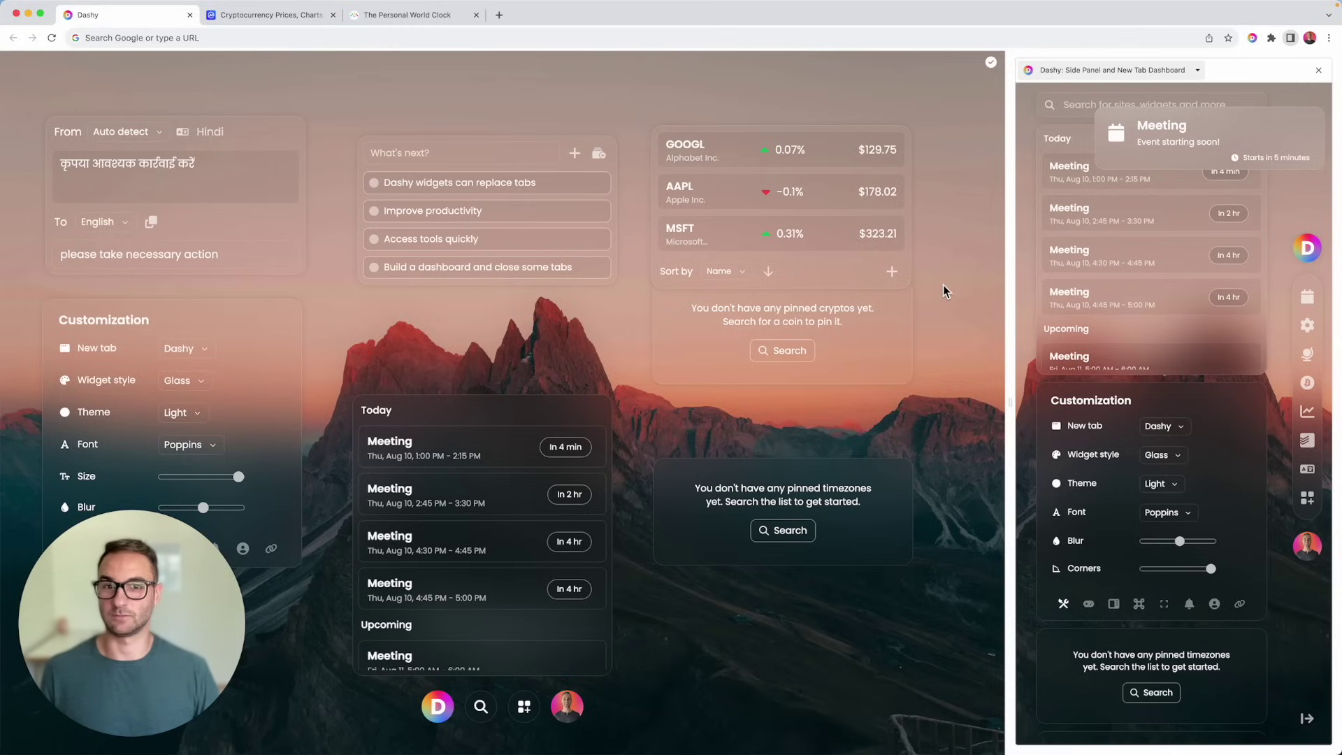
left_click(290, 17)
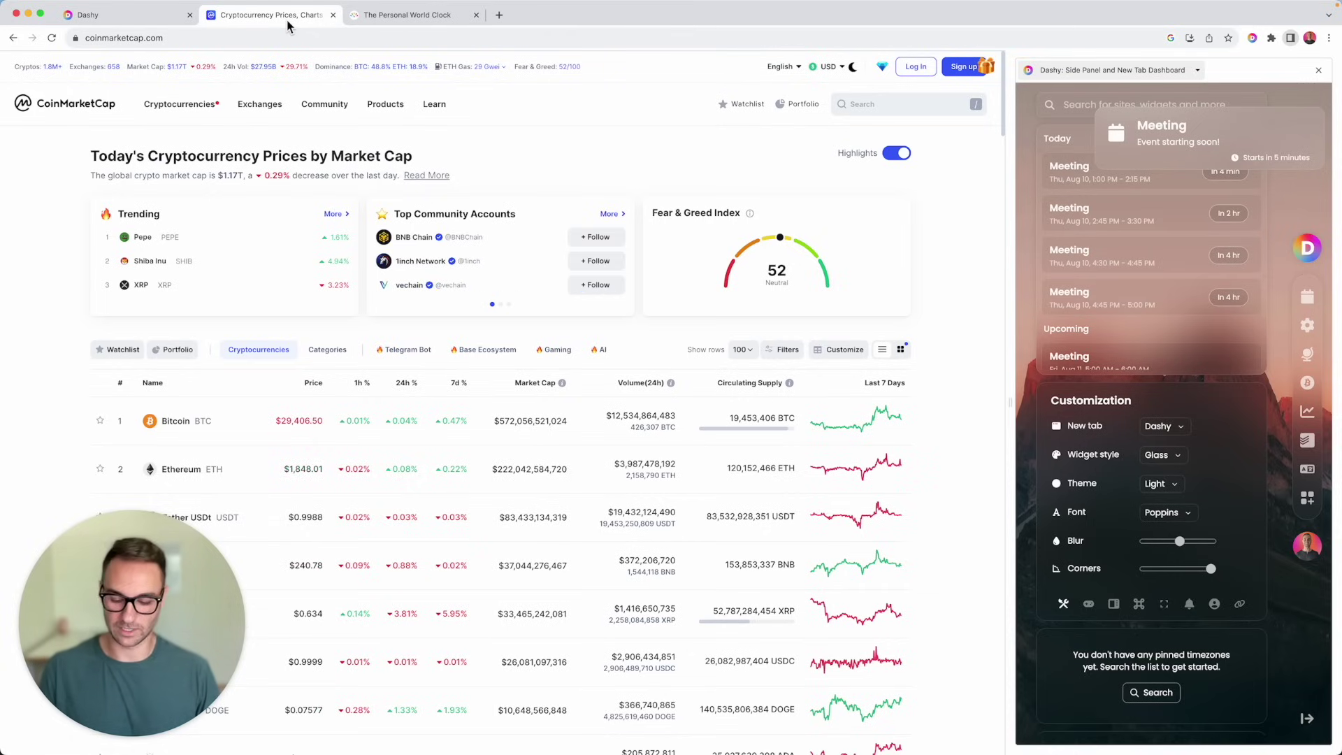
Close the CoinMarketCap tab and pin Ethereum (ETHUSD) to Dashy's Crypto widget
key("super+w")
left_click(153, 19)
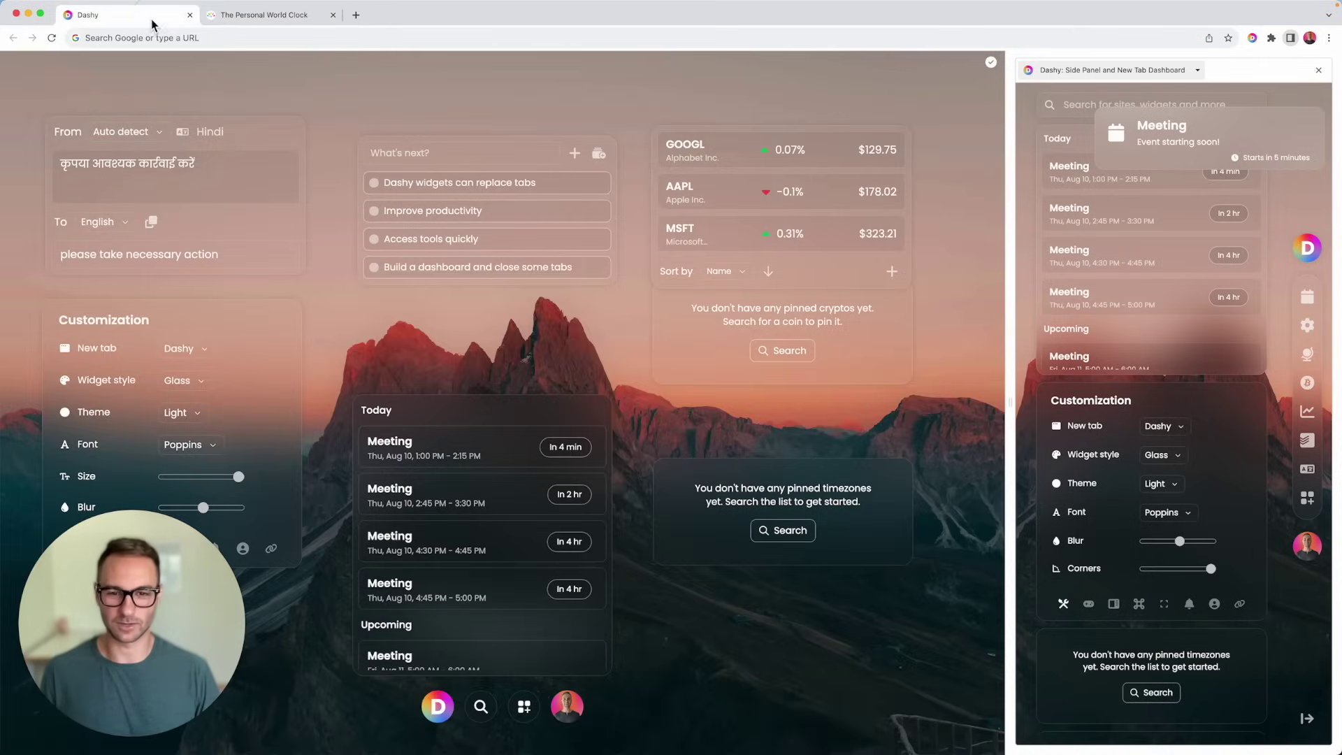
left_click(783, 351)
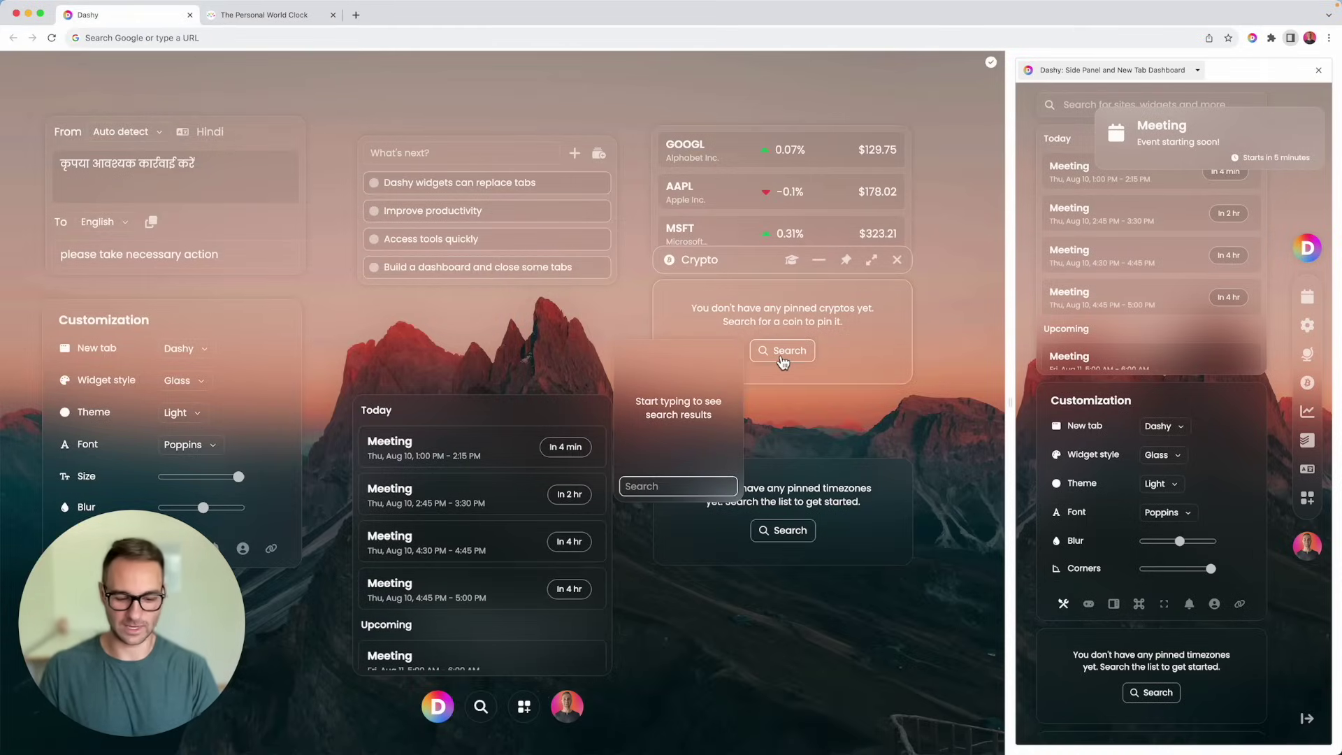
type("ethereum")
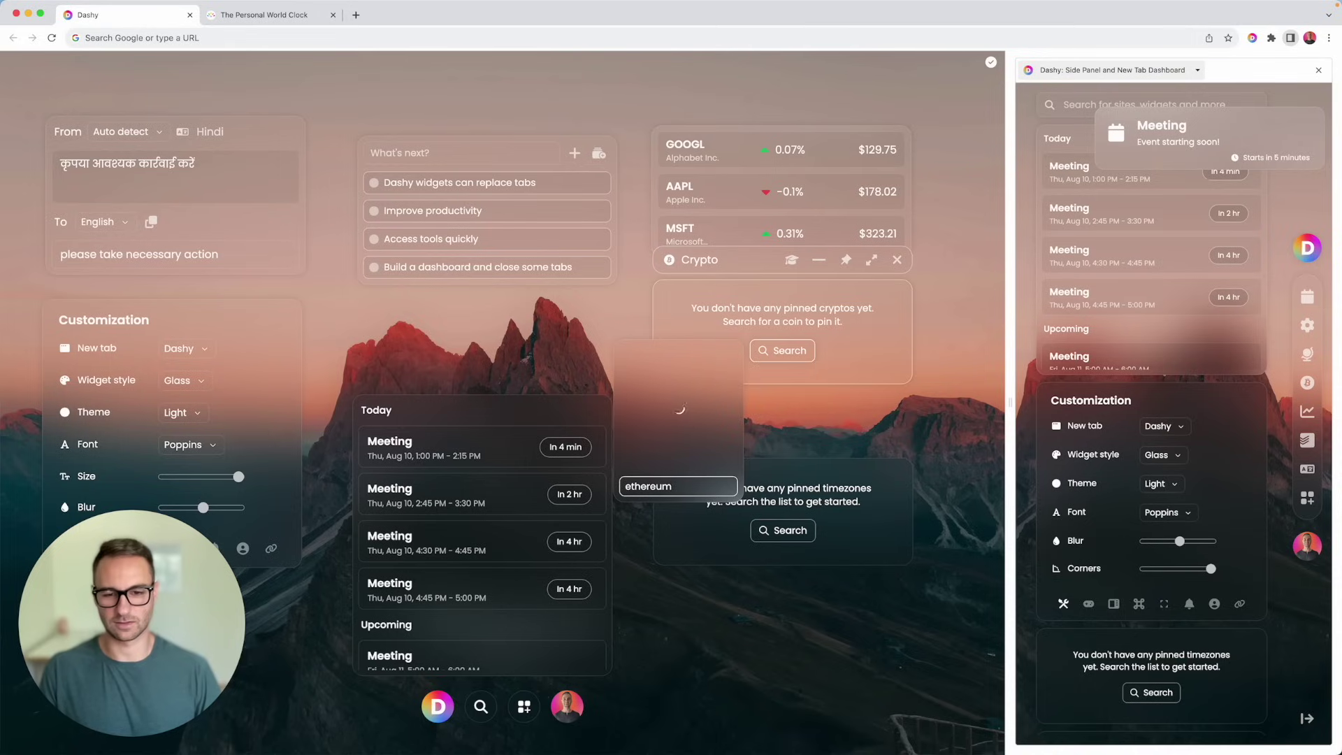
left_click(654, 425)
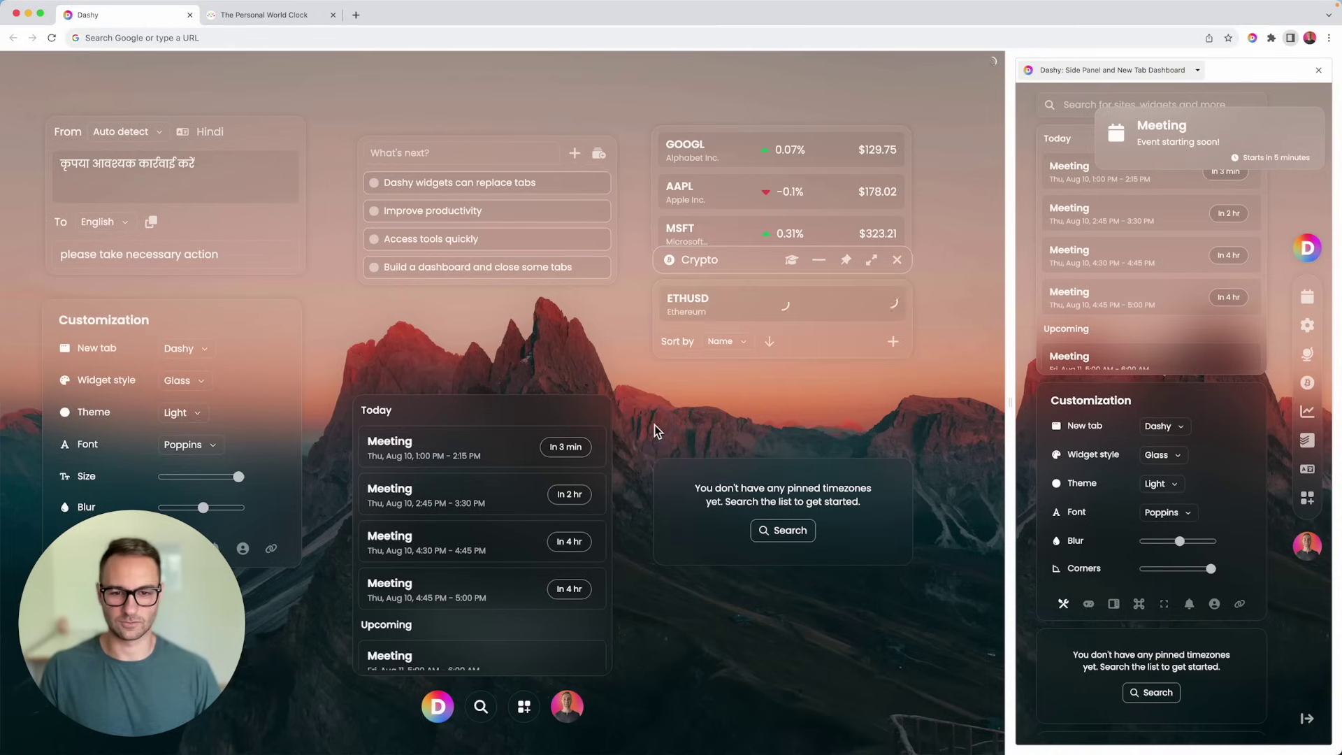
Pin Avalanche (AVAXUSD) and Cardano (ADAUSD) to the Crypto widget as well
left_click(893, 341)
type("a")
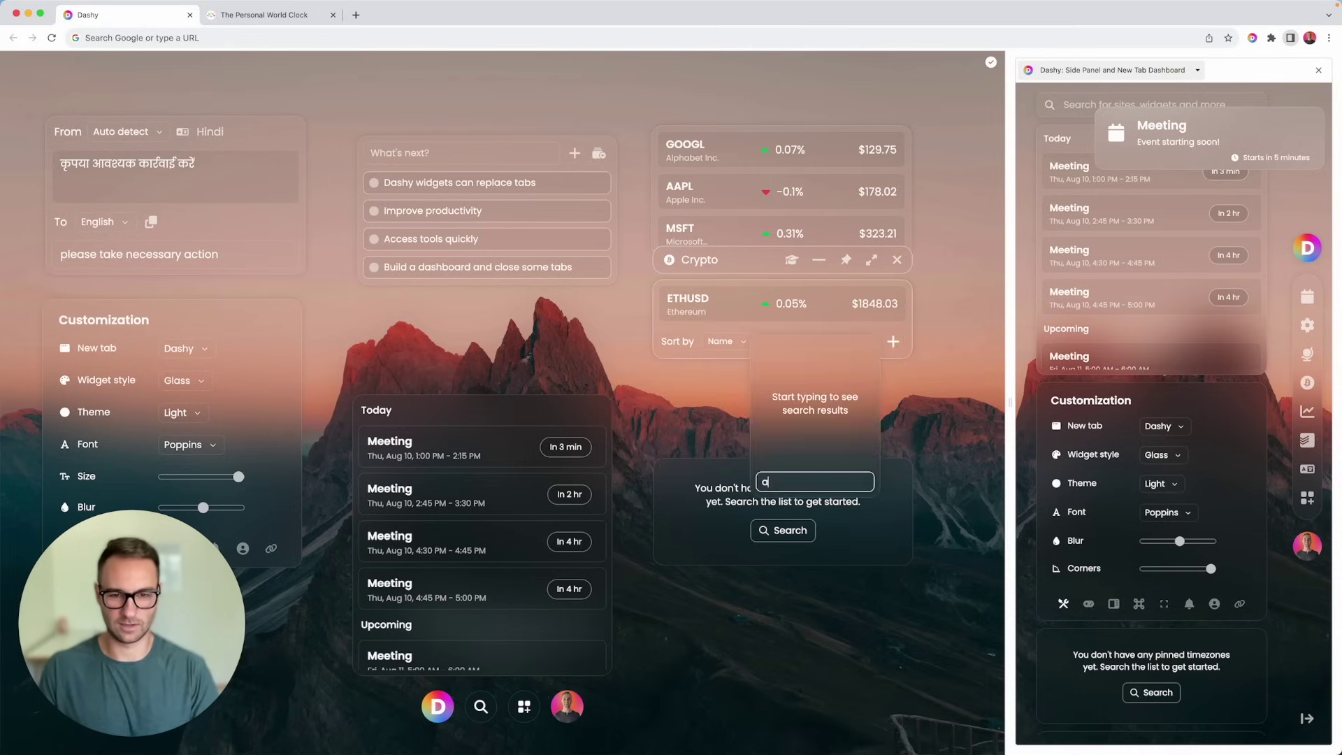
type("valanche")
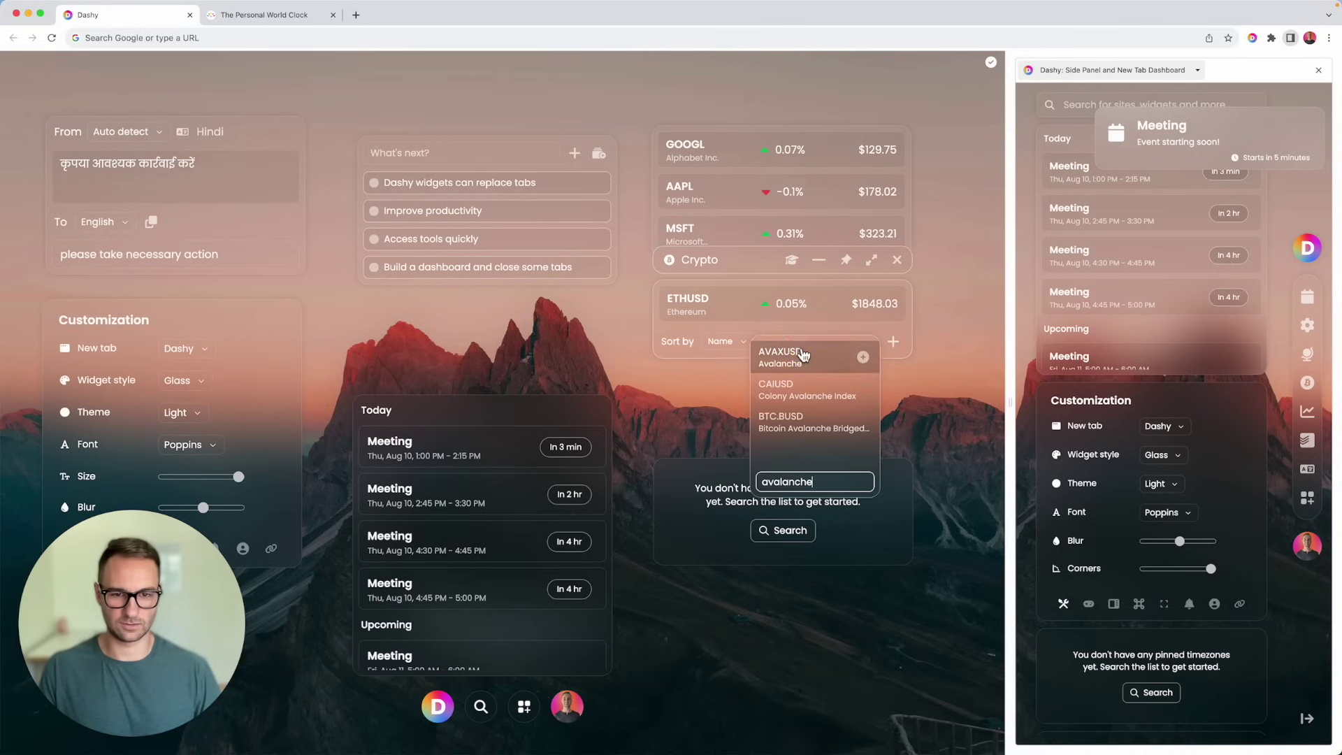
left_click(804, 354)
left_click(893, 383)
type("c")
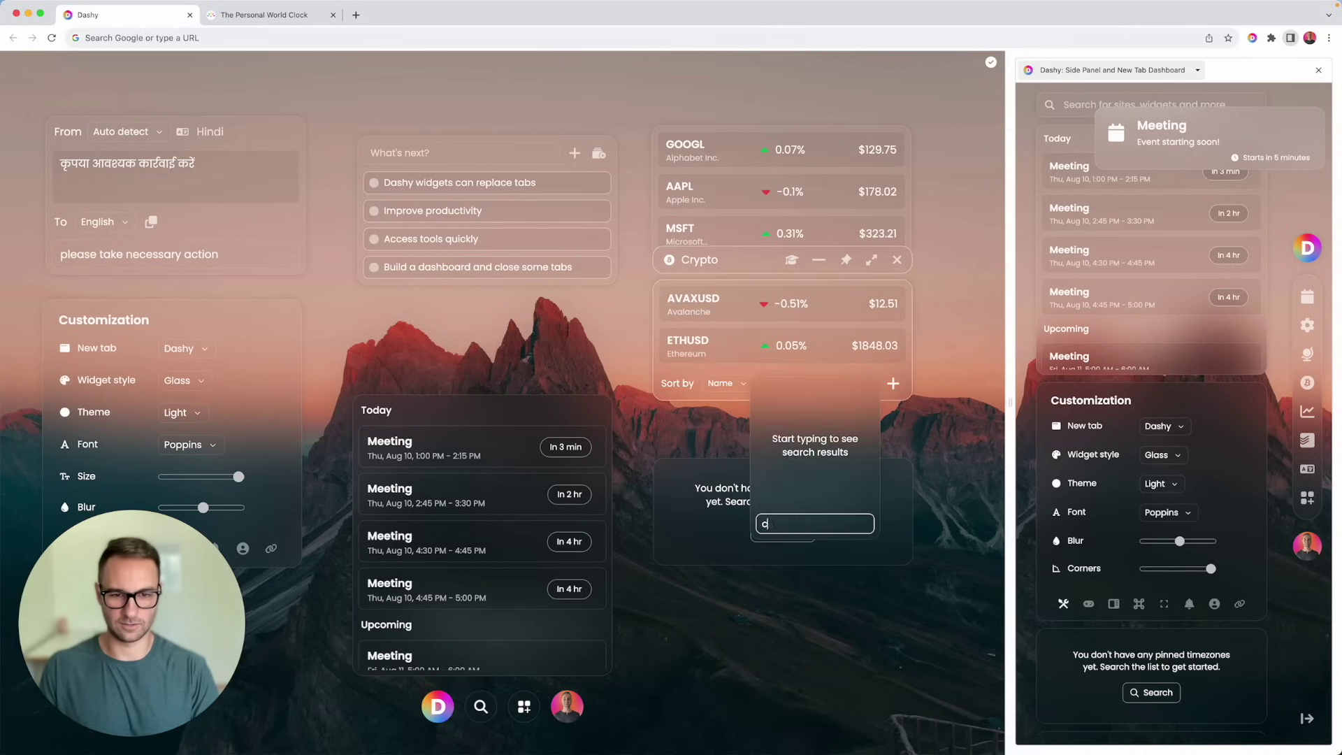
type("ardano")
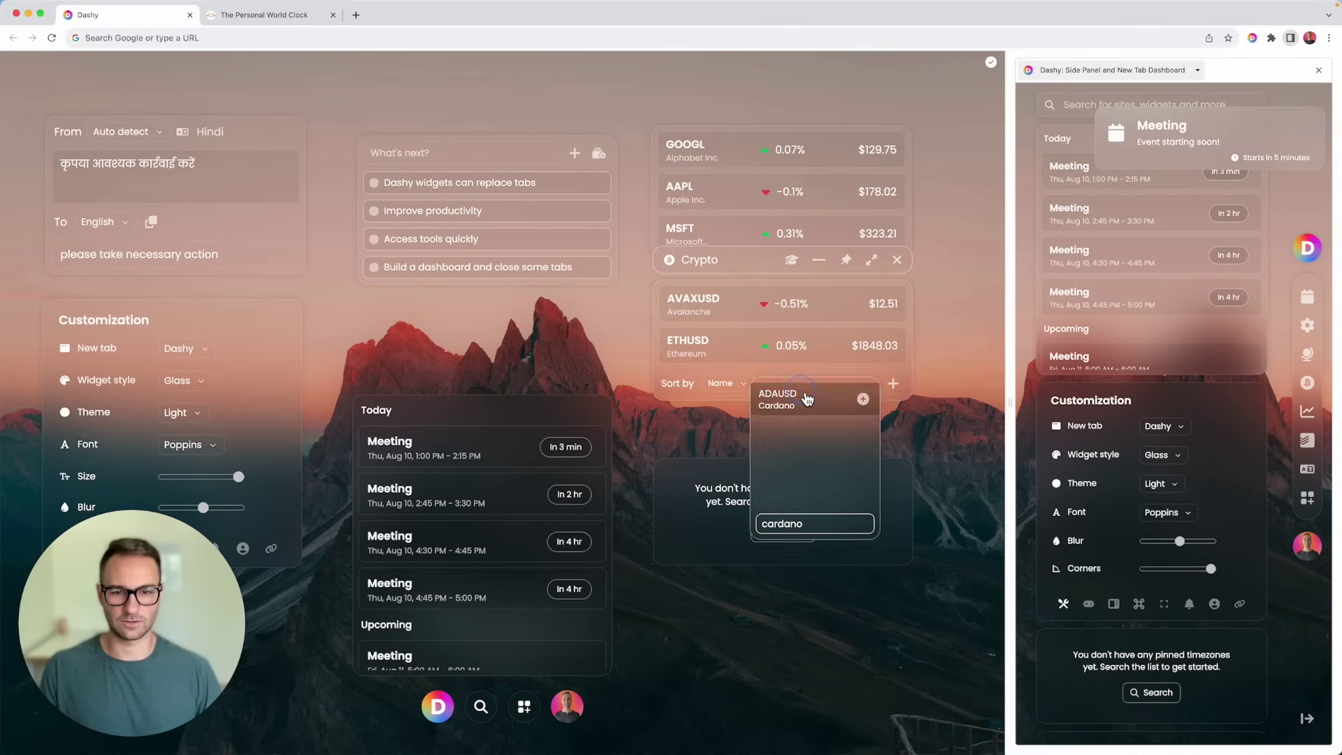
left_click(804, 391)
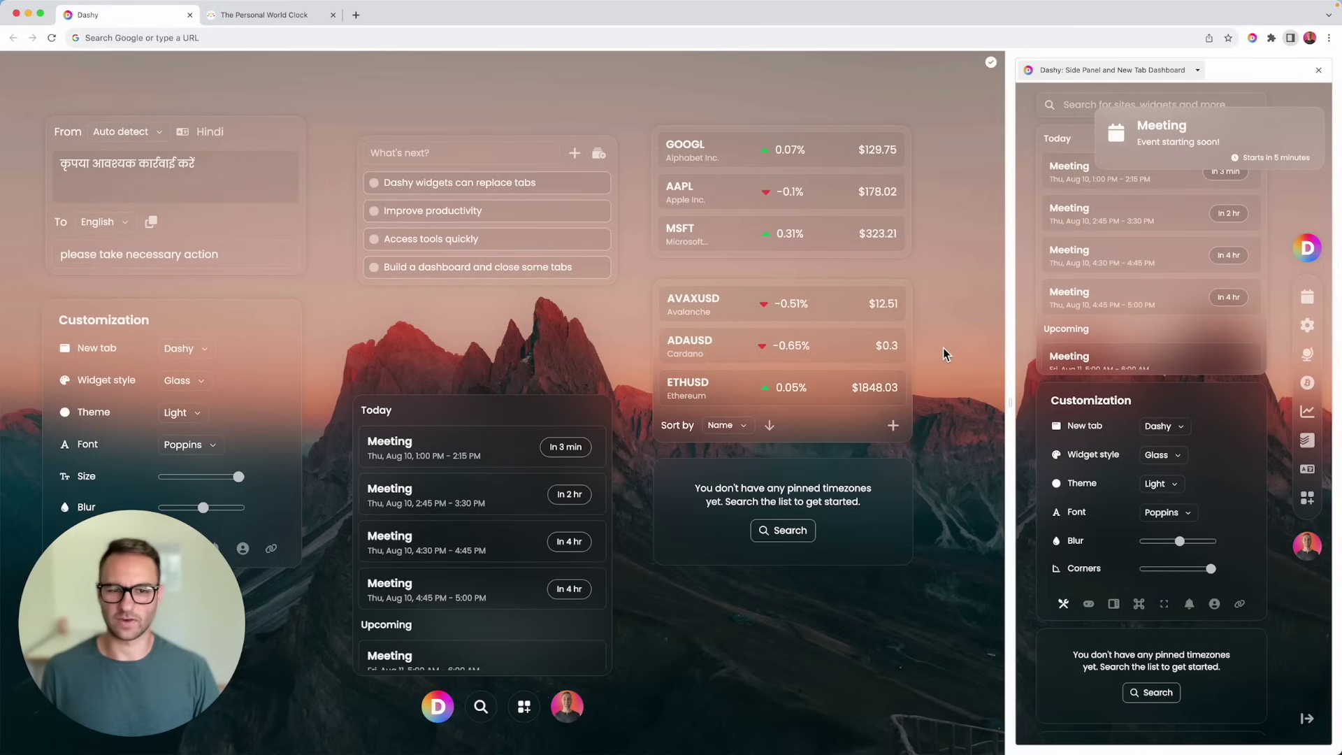
Close the Personal World Clock tab and pin Canada/Pacific to Dashy's World Clock widget
left_click(296, 26)
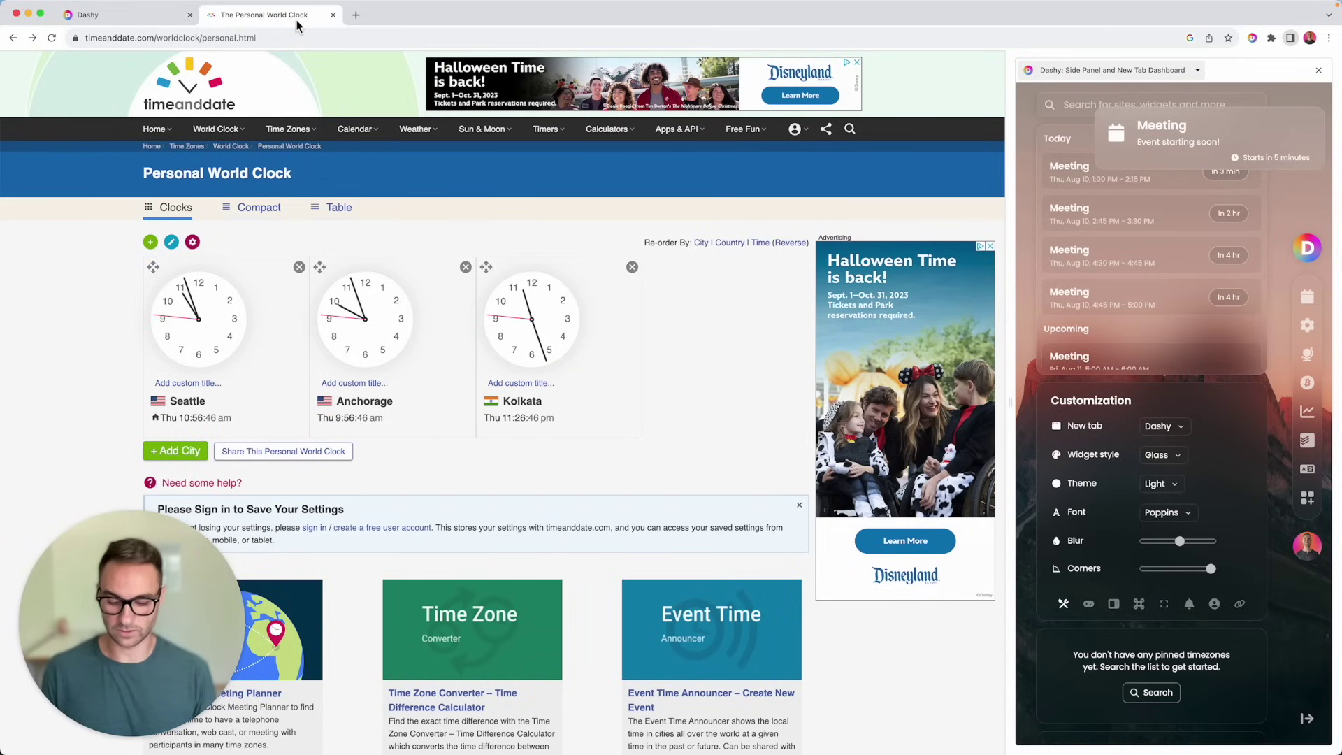
key("super+w")
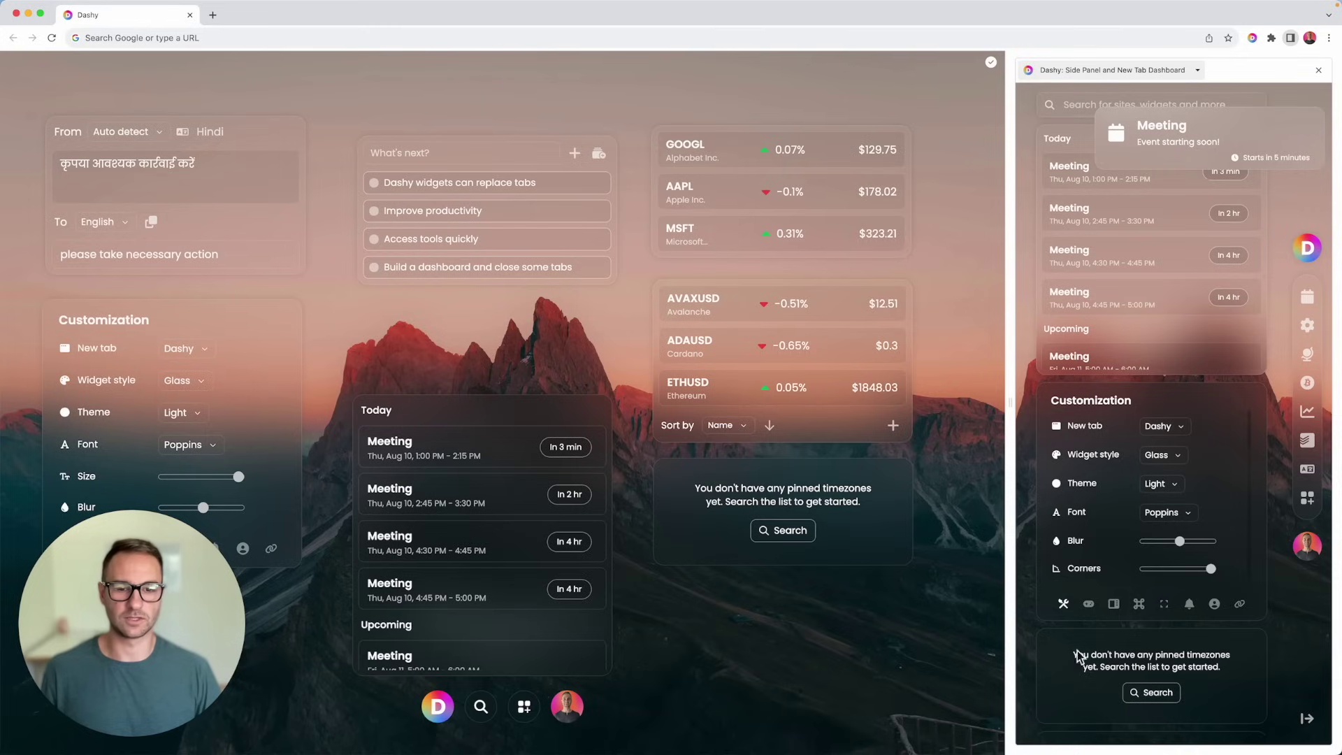
left_click(823, 534)
type("pacific")
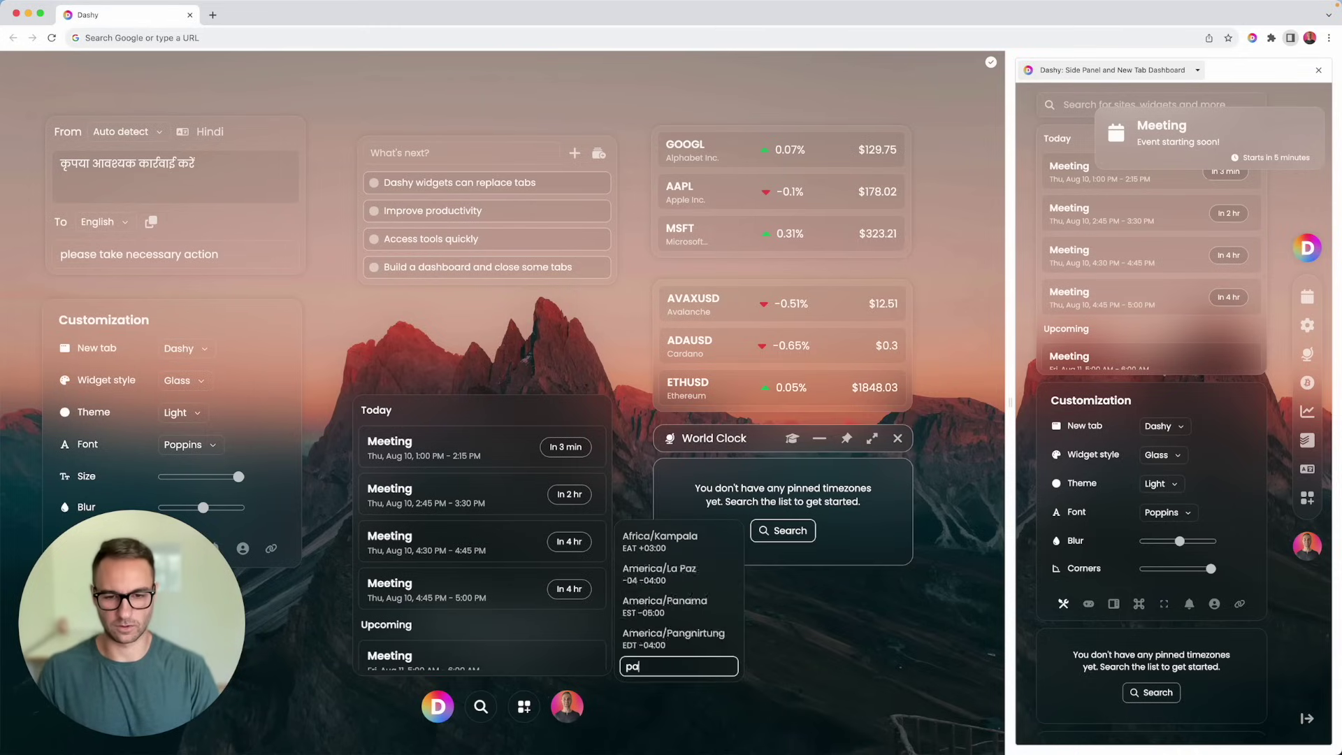
left_click(738, 542)
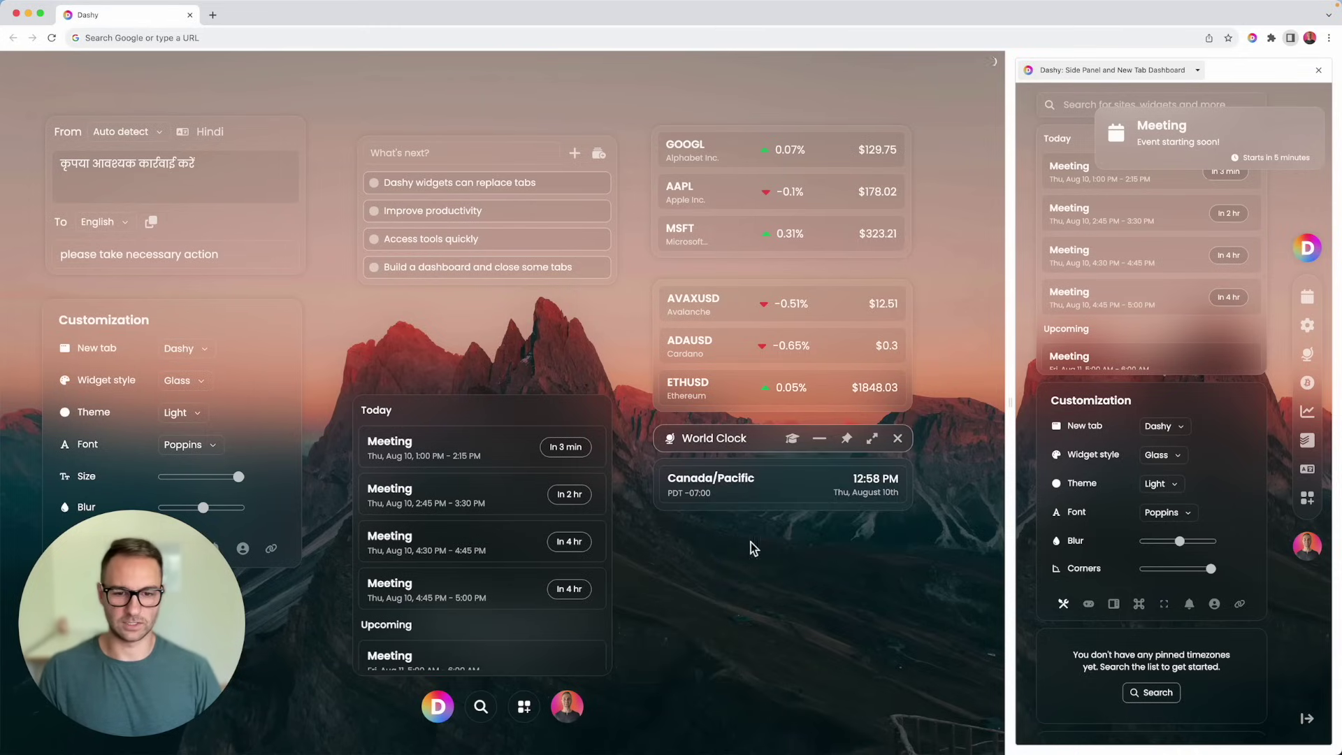
Add Asia/Kolkata to the World Clock by searching 'india'
left_click(897, 522)
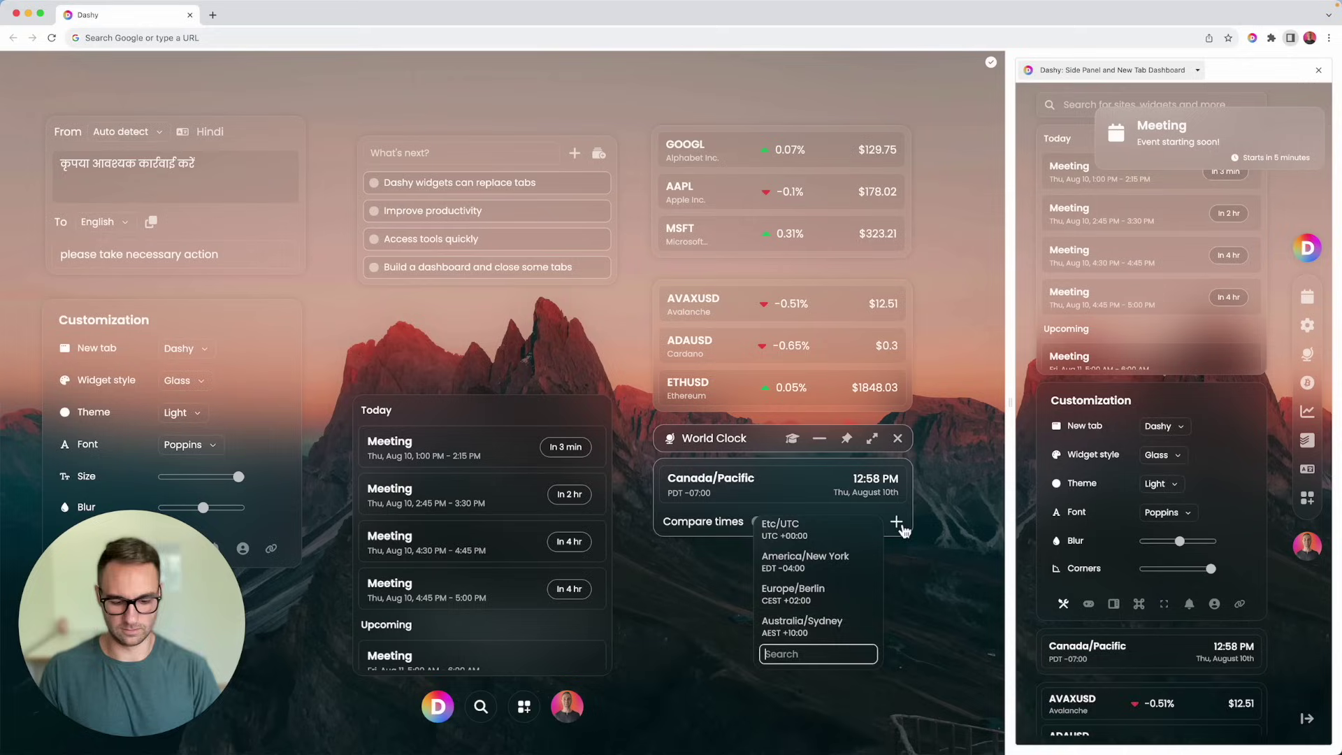
type("india")
key("Return")
Enable time comparison and compare all clocks at 12:30 PM Los Angeles time
left_click(756, 608)
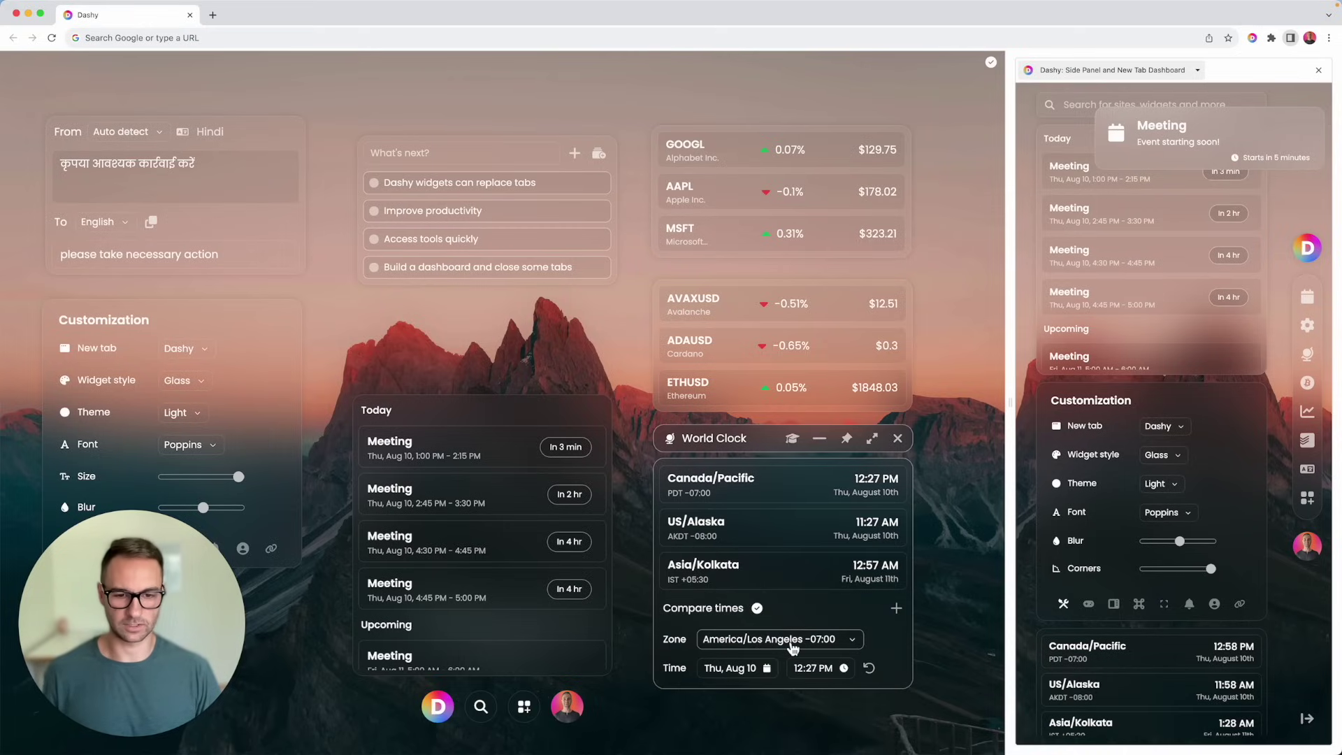
left_click(813, 668)
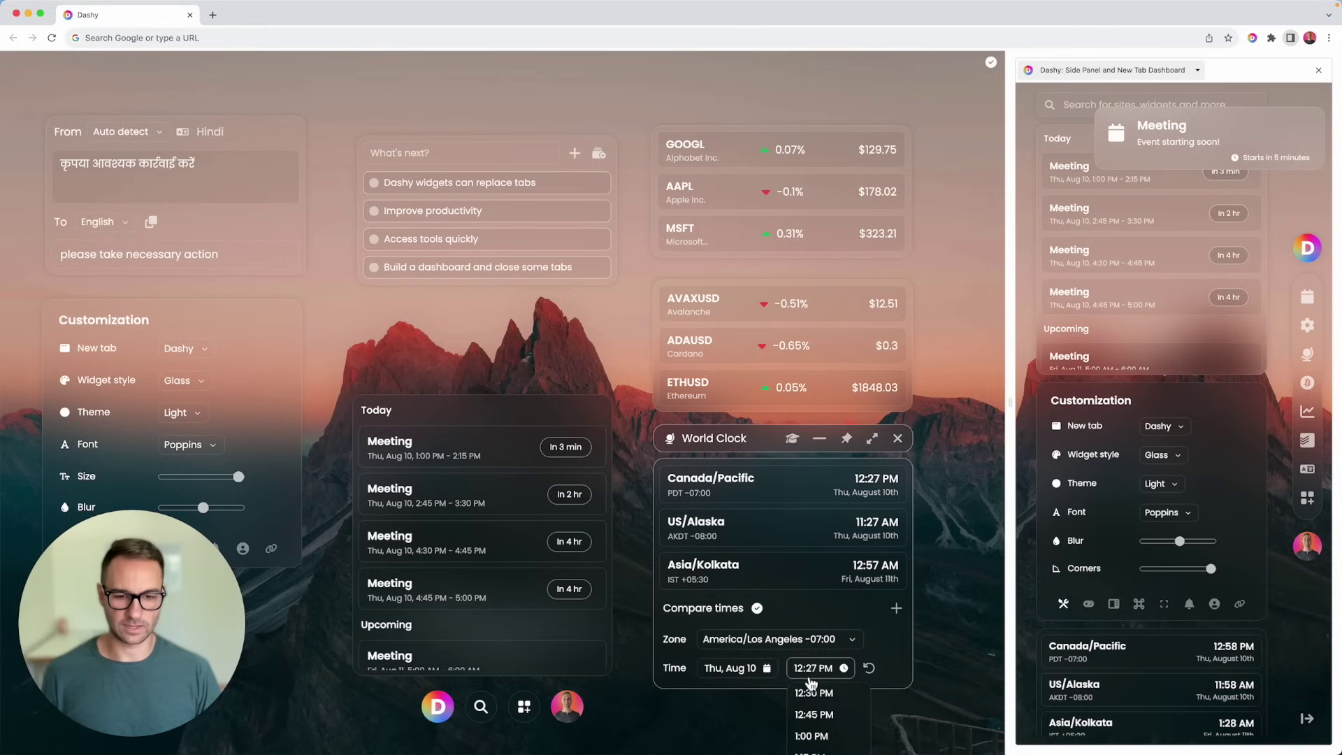
left_click(814, 693)
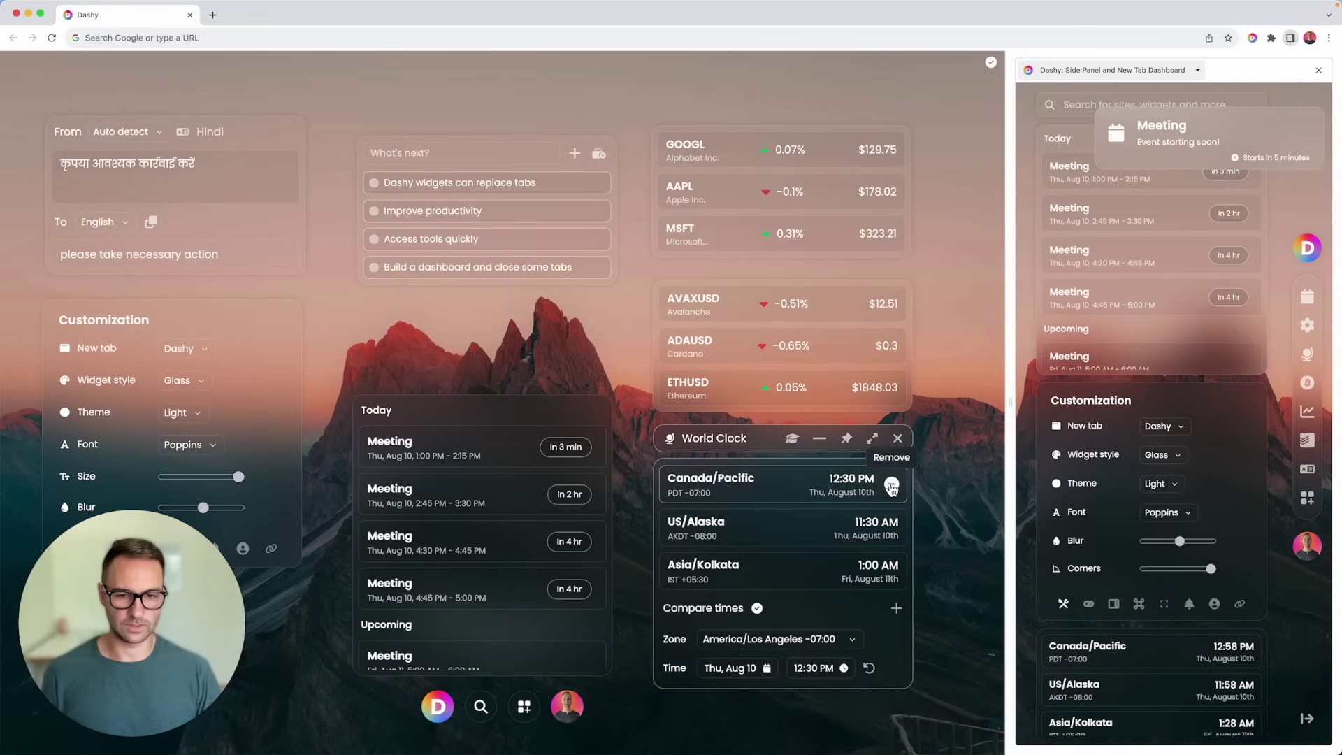